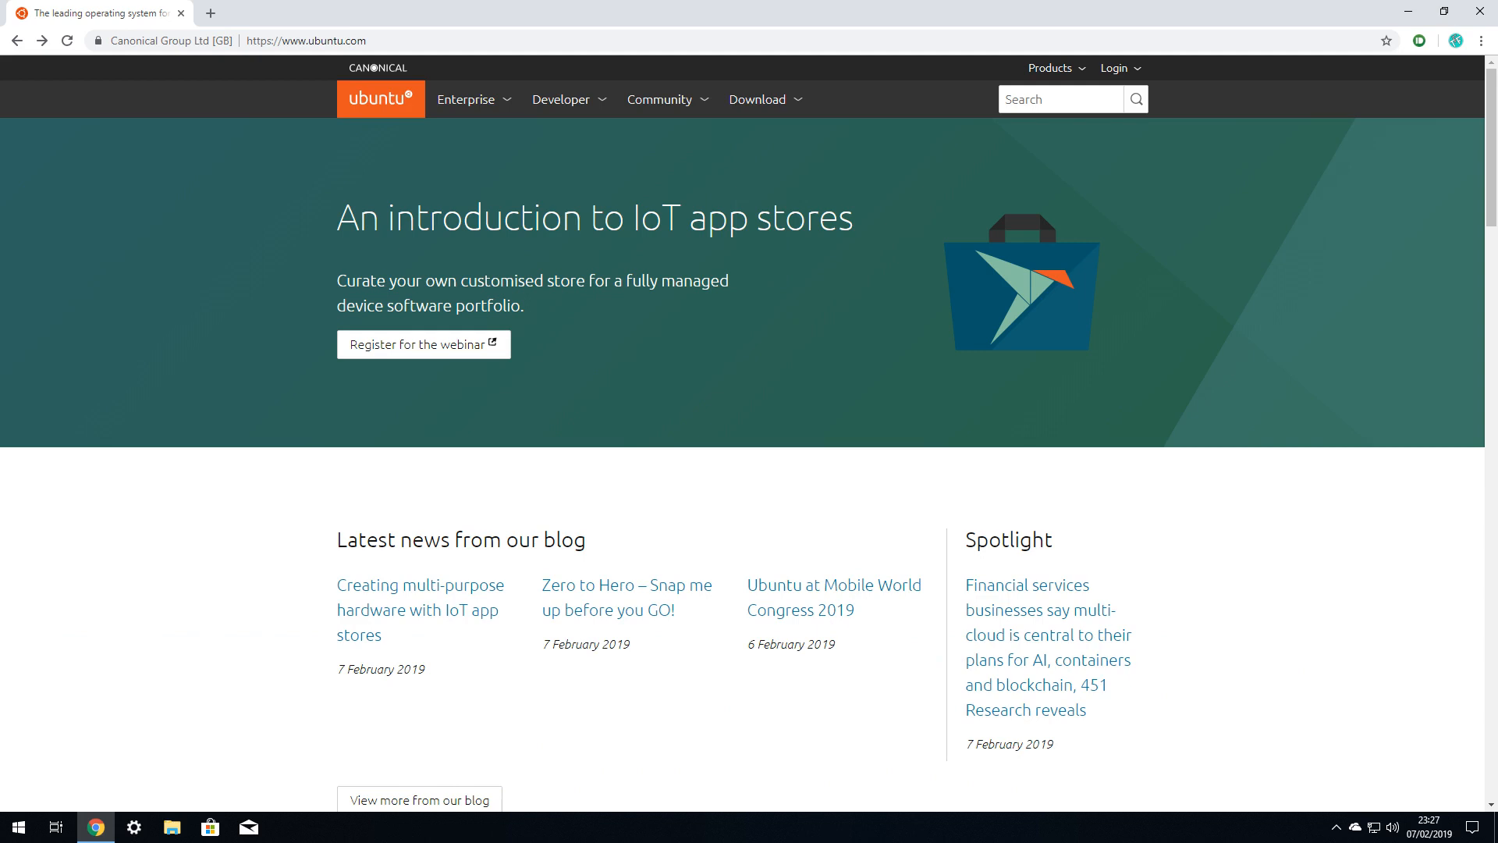
# Step: Download the Ubuntu 18.10 desktop ISO from the Ubuntu website and show the downloaded file in its folder
pyautogui.click(764, 100)
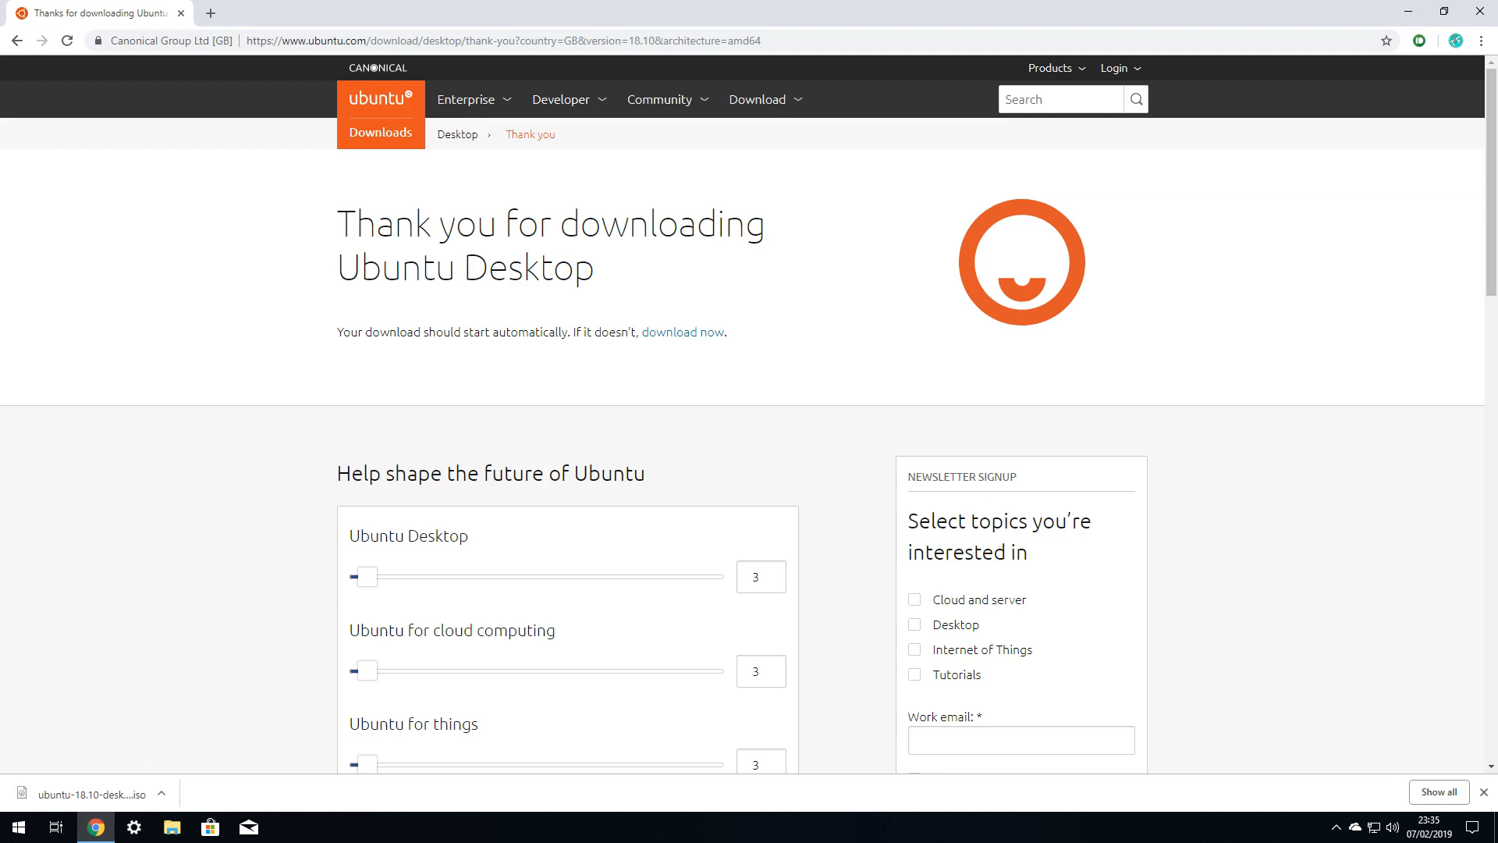
pyautogui.click(161, 793)
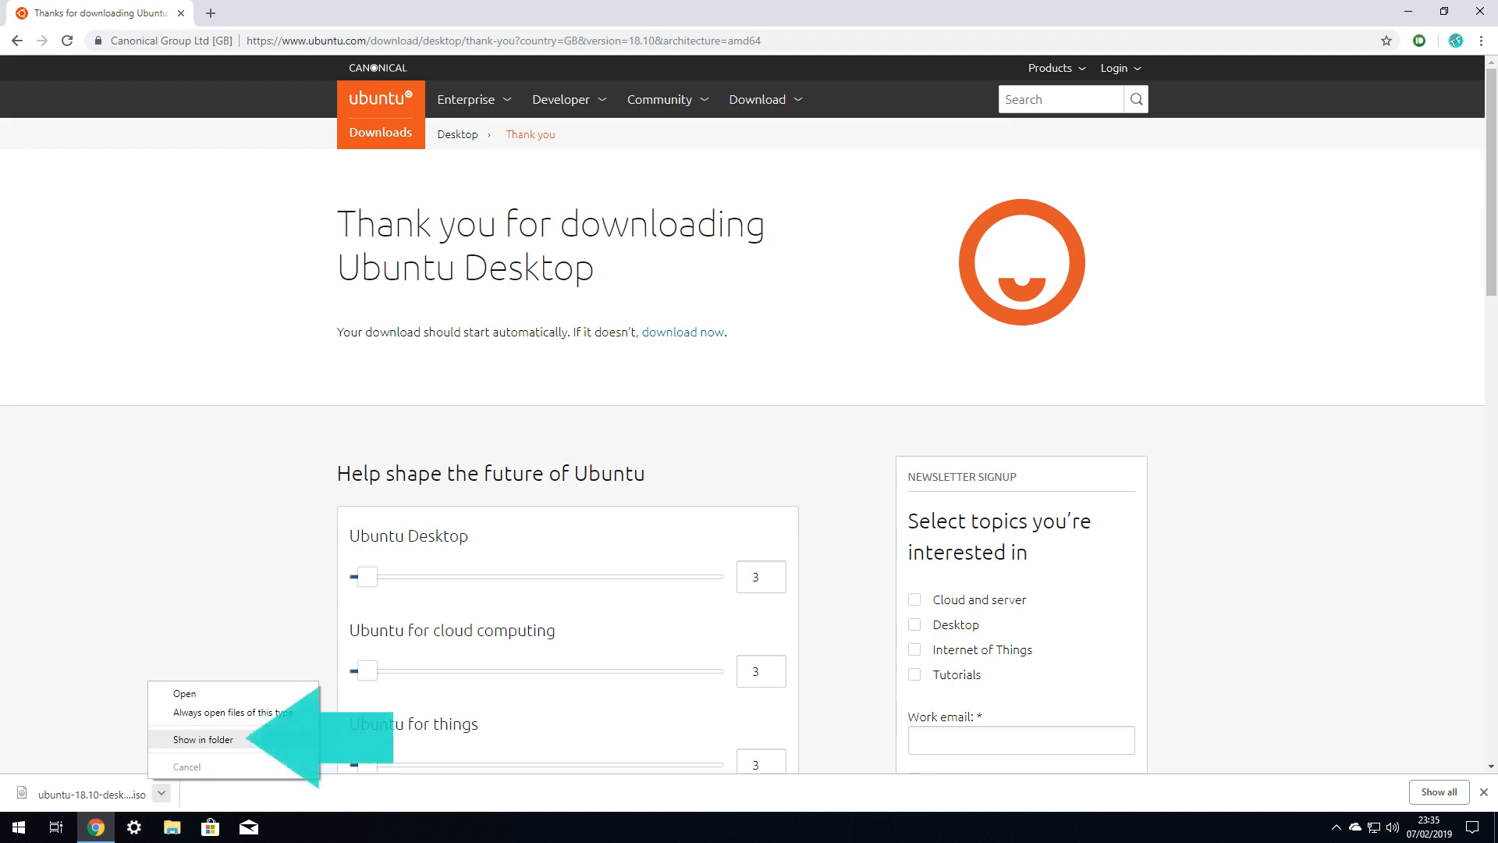
pyautogui.click(204, 739)
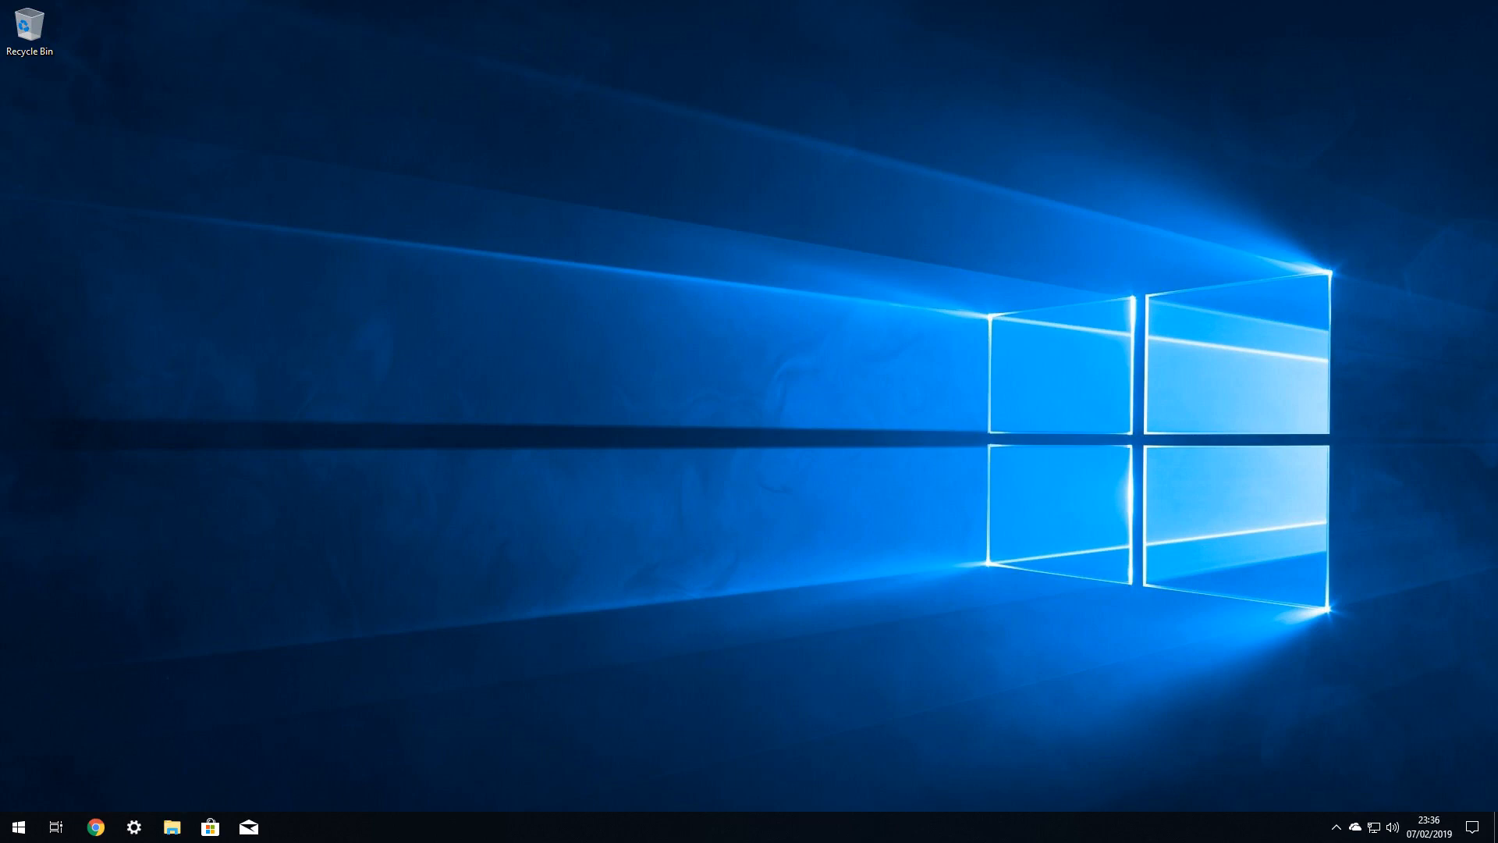
# Step: Launch VirtualBox and set up a new virtual machine named Ubuntu with type Linux and version Ubuntu_64
pyautogui.press('super')
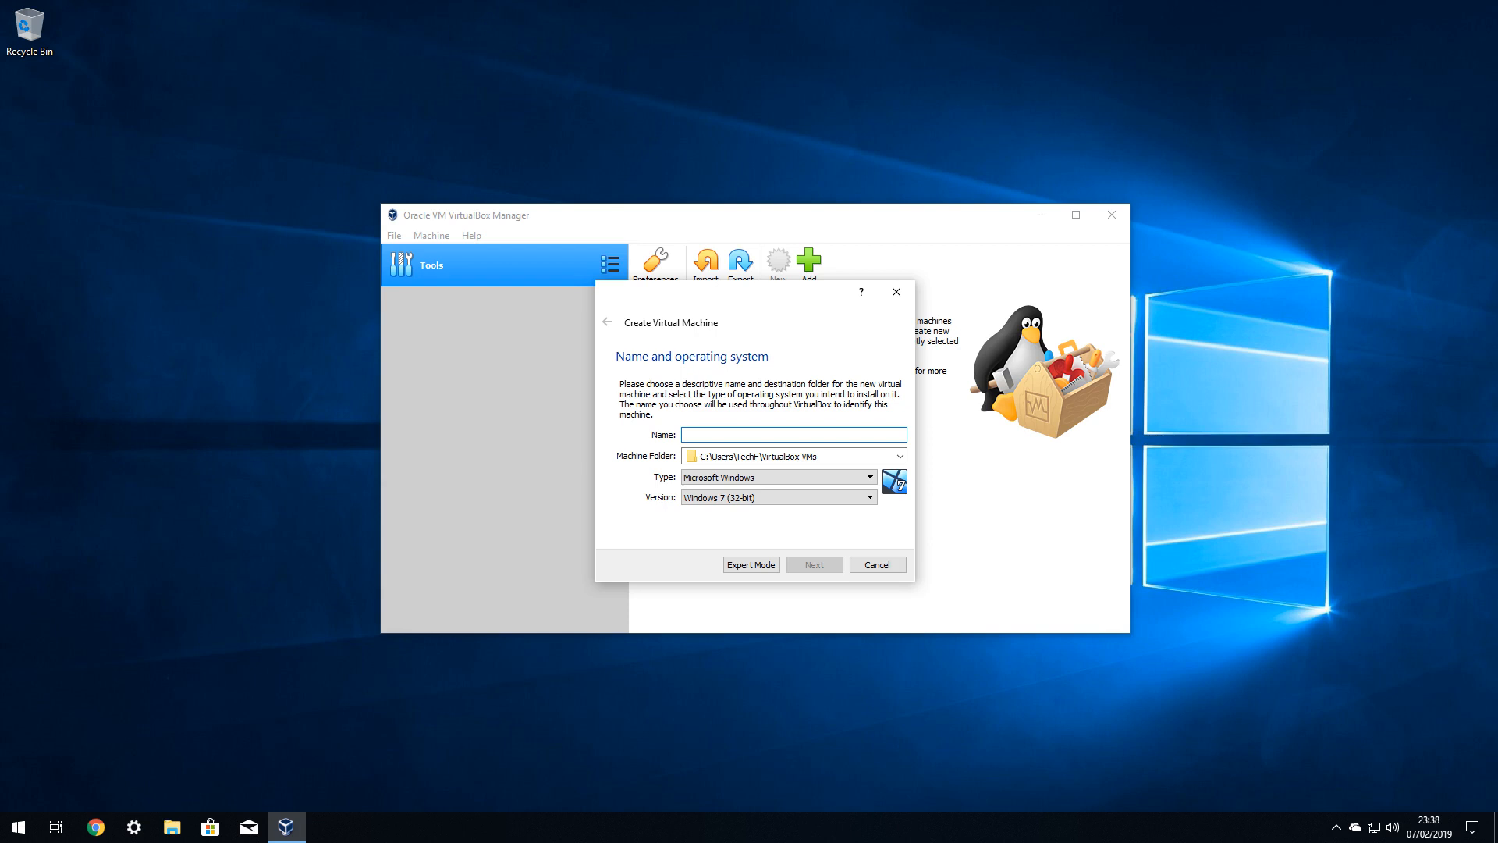
pyautogui.write('Ubuntu')
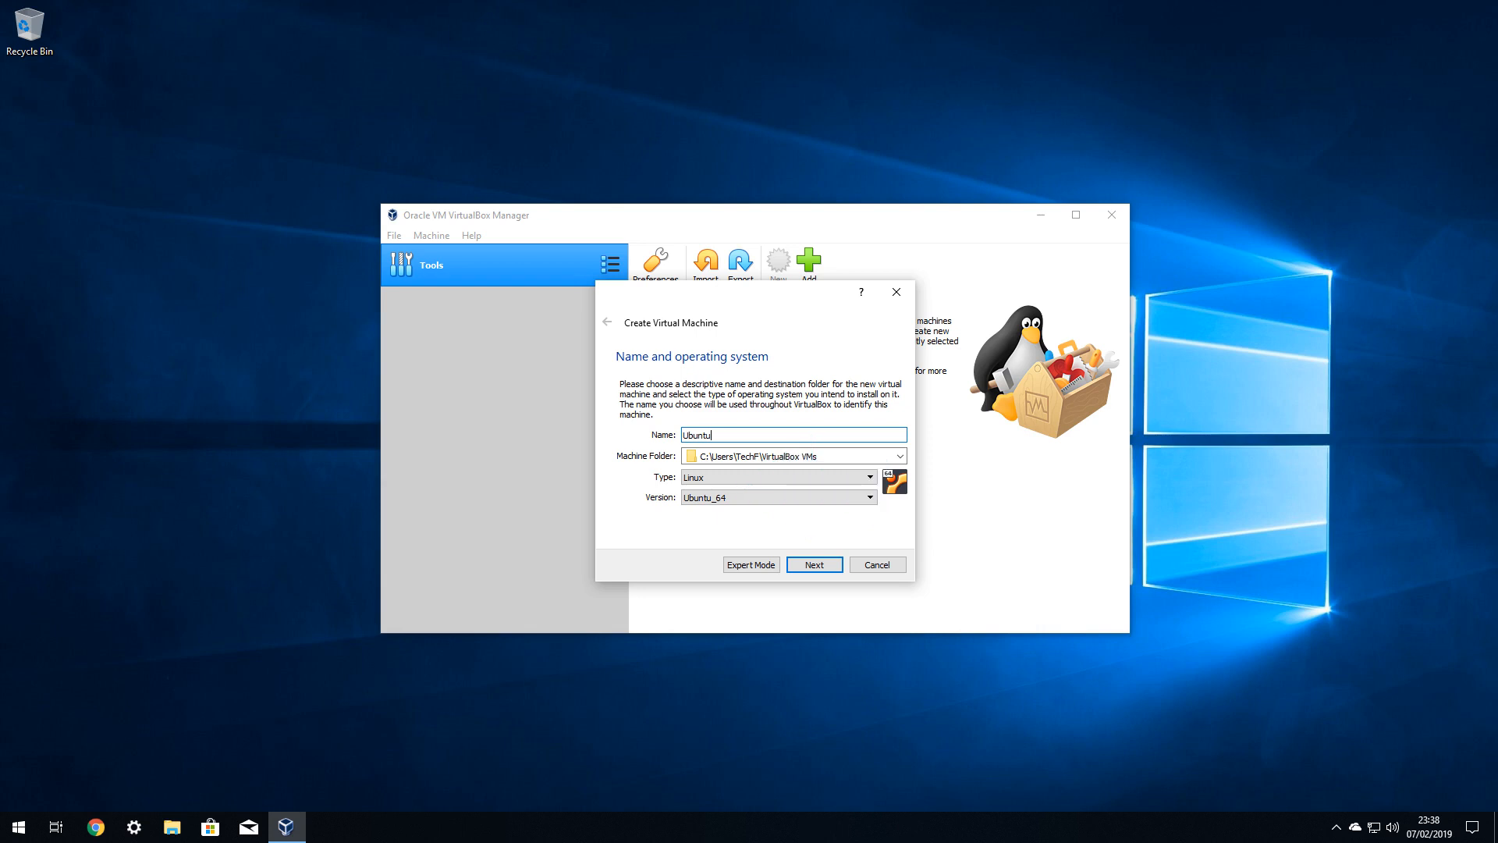
pyautogui.click(779, 477)
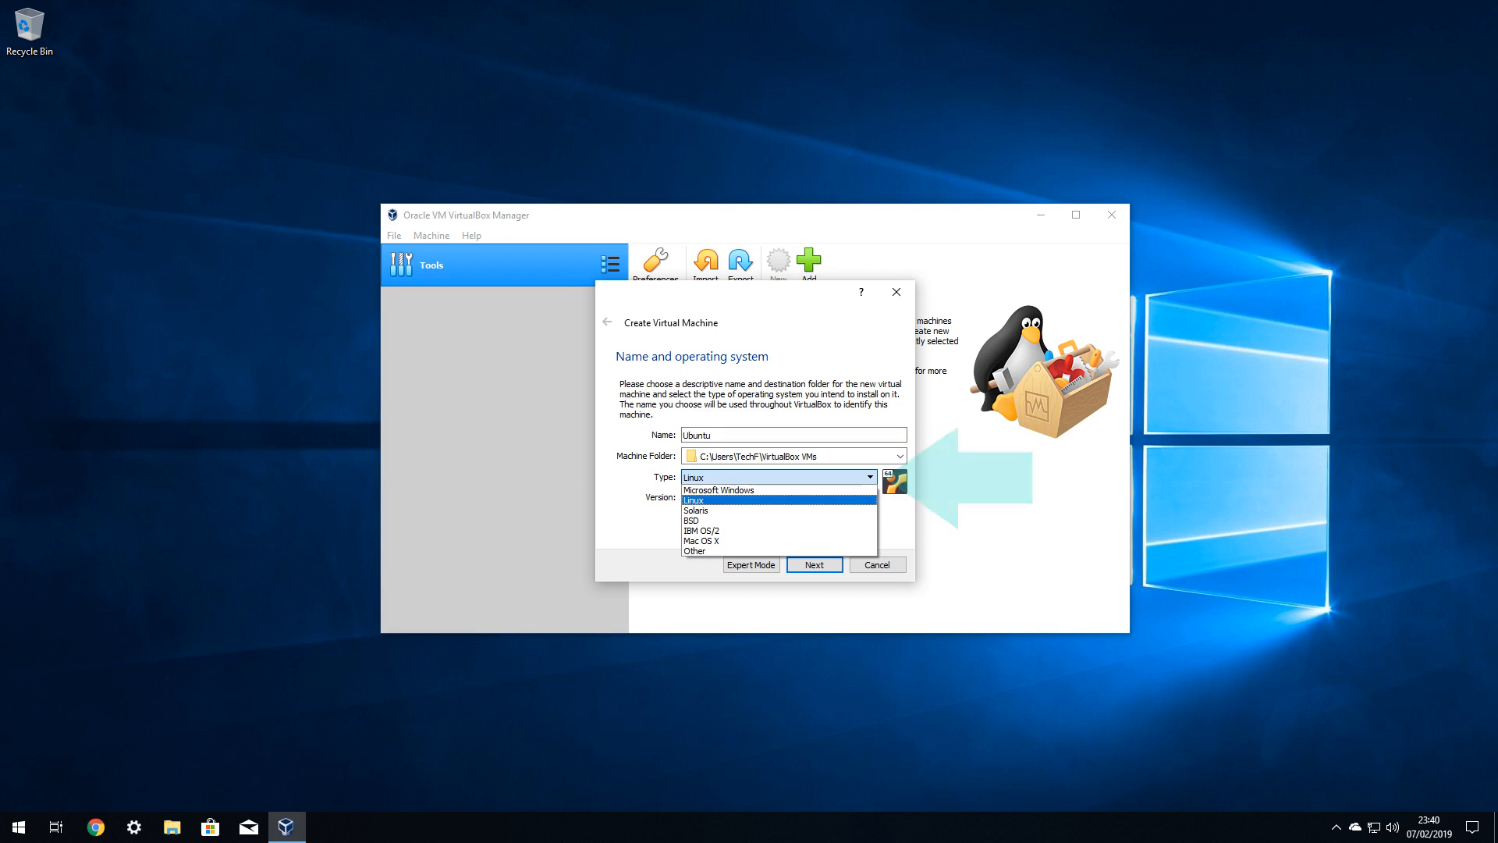
pyautogui.click(778, 497)
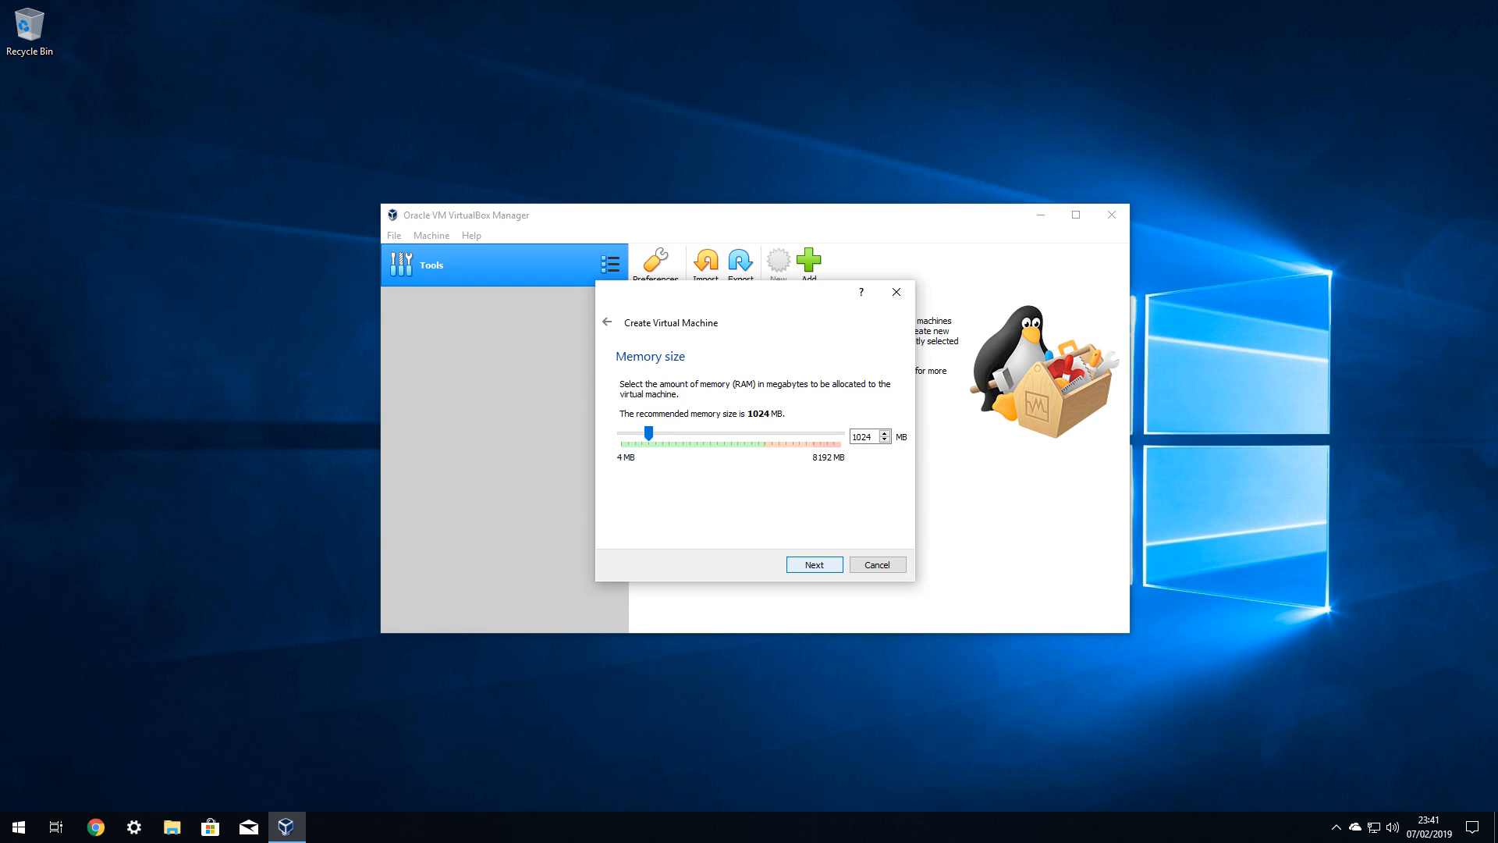
# Step: Give the virtual machine 1024 MB of memory and a dynamically allocated VDI hard disk
pyautogui.press('Return')
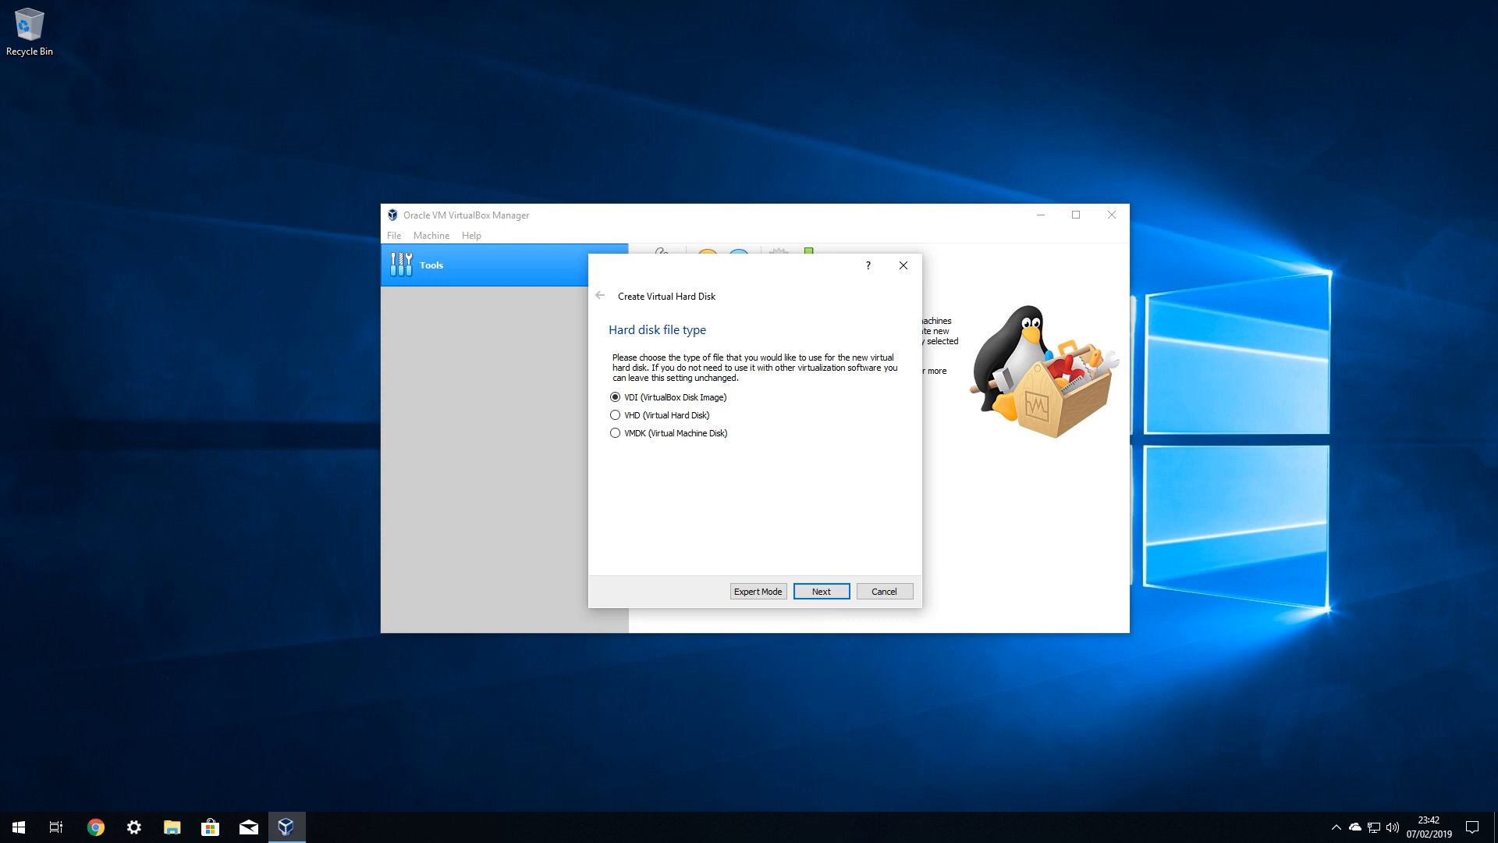
pyautogui.click(822, 592)
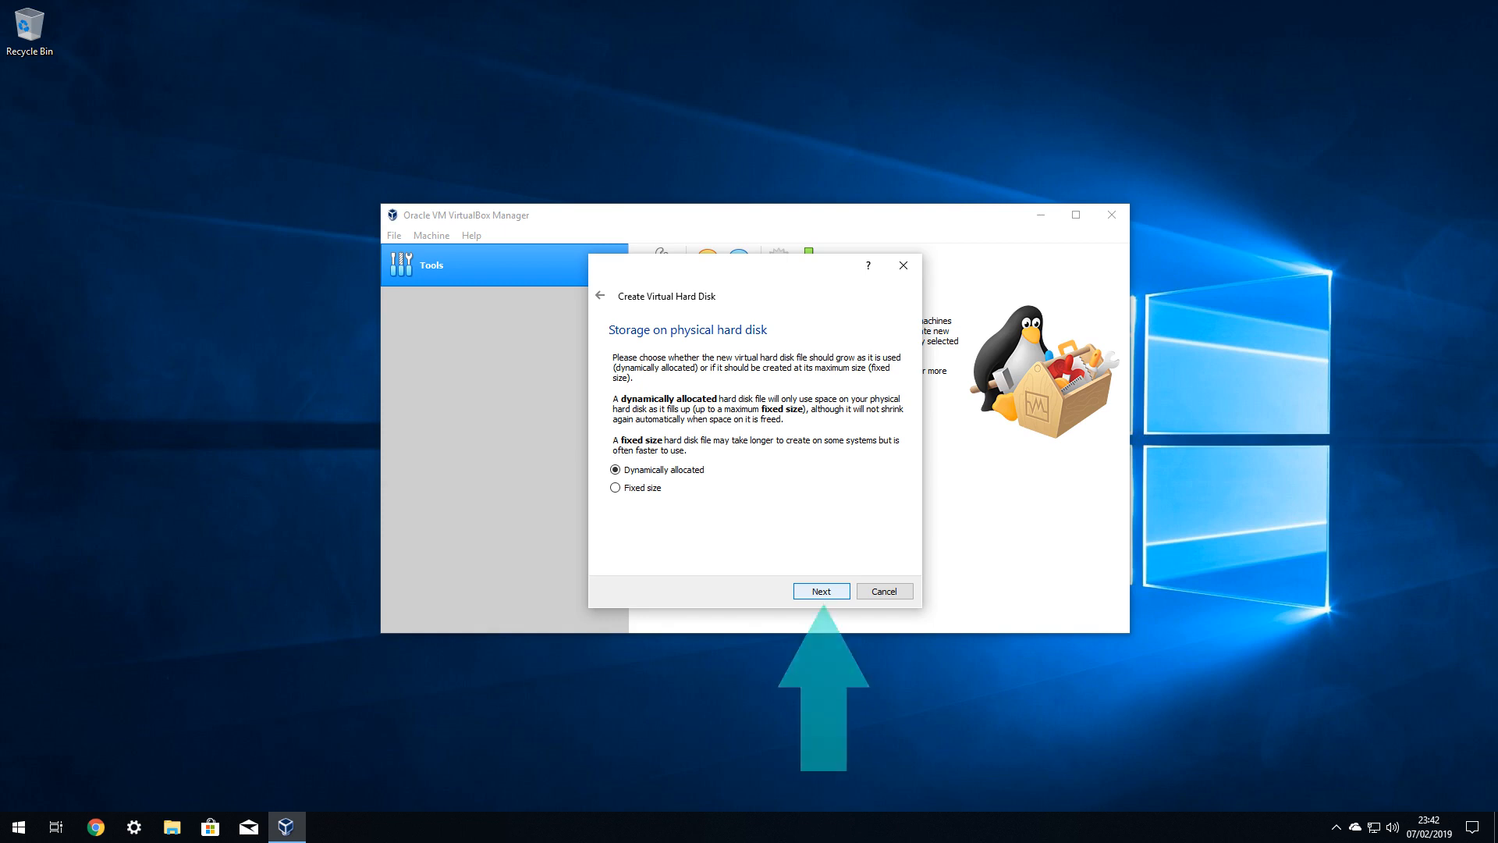
pyautogui.click(822, 591)
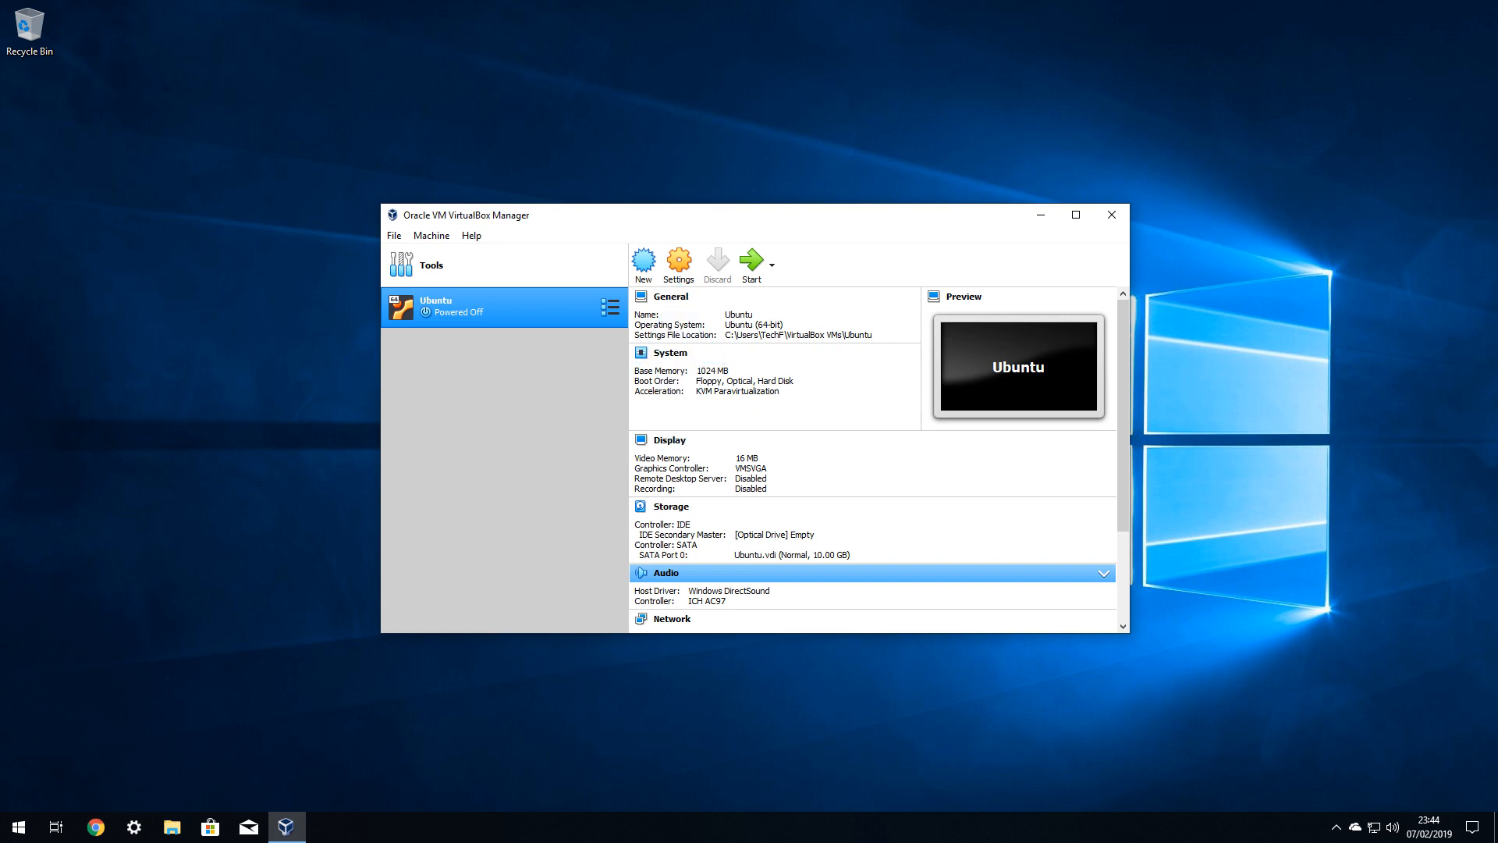
# Step: Load the ubuntu-18.10-desktop-amd64 image from Downloads into the Ubuntu machine's empty IDE optical drive
pyautogui.hotkey('ctrl', 's')
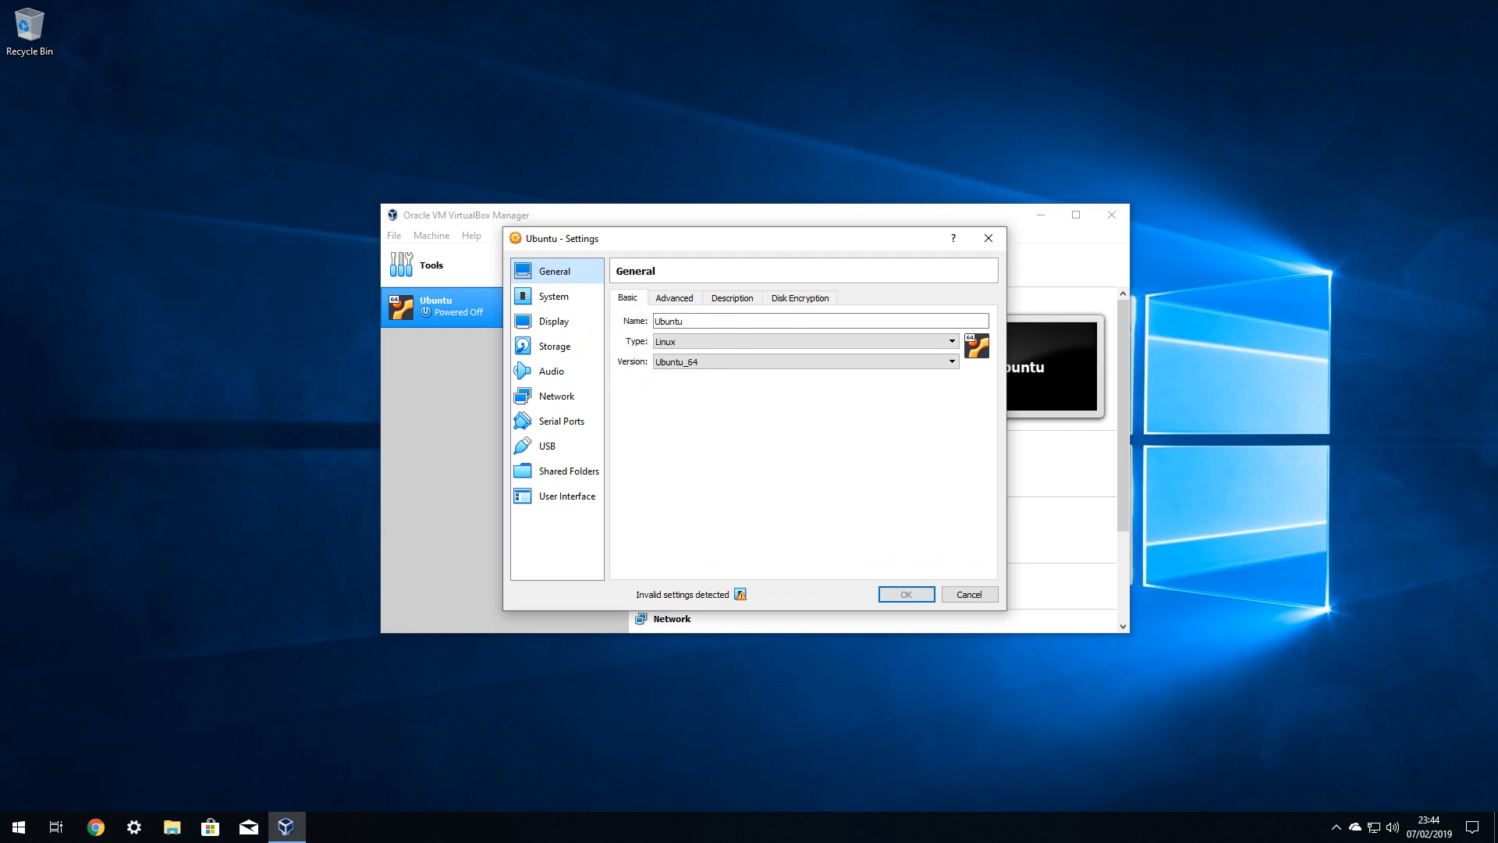
pyautogui.click(555, 347)
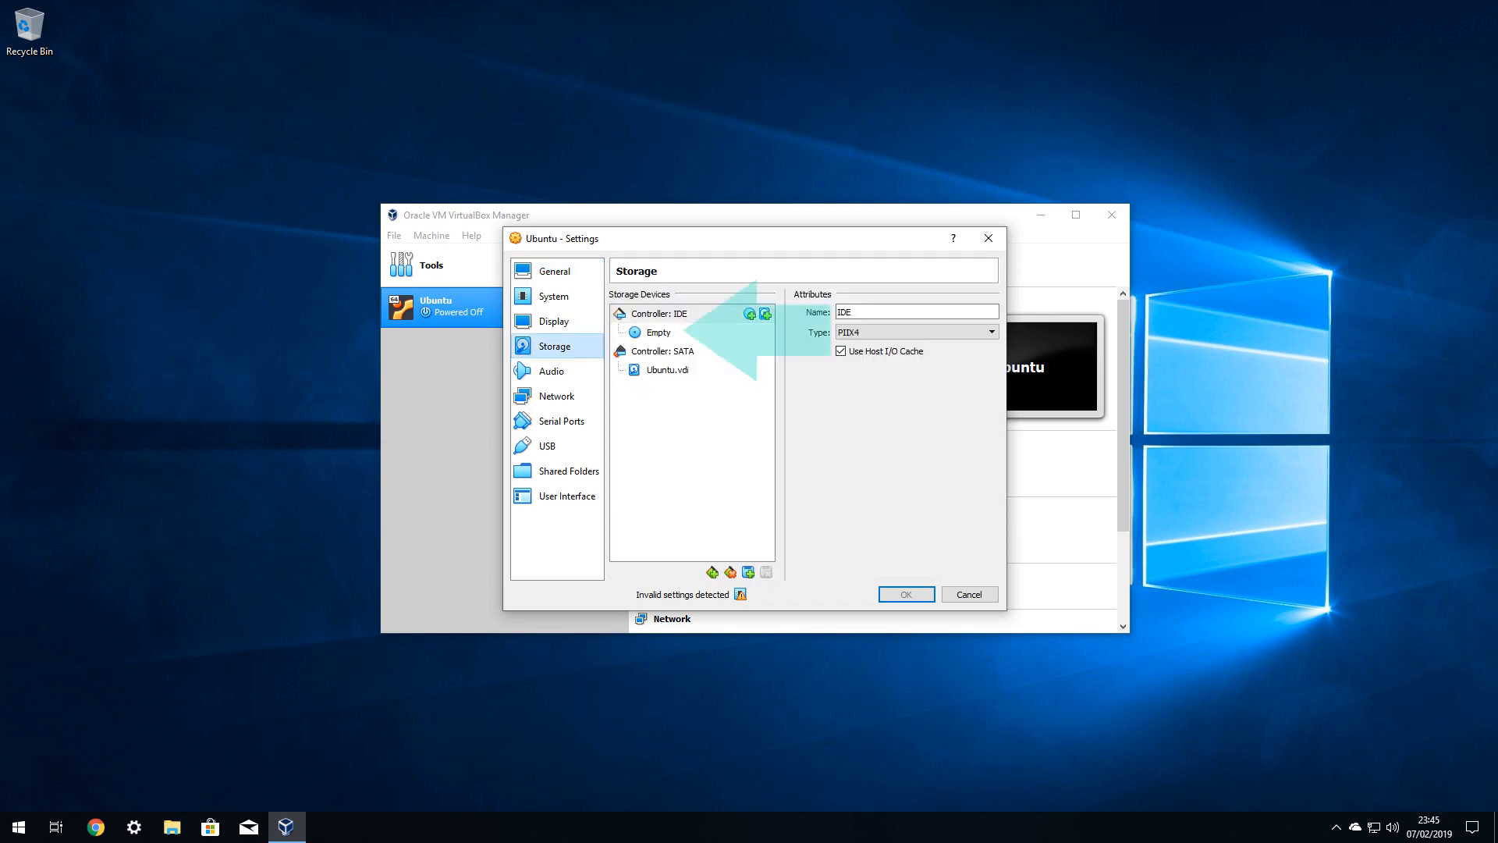
pyautogui.click(720, 334)
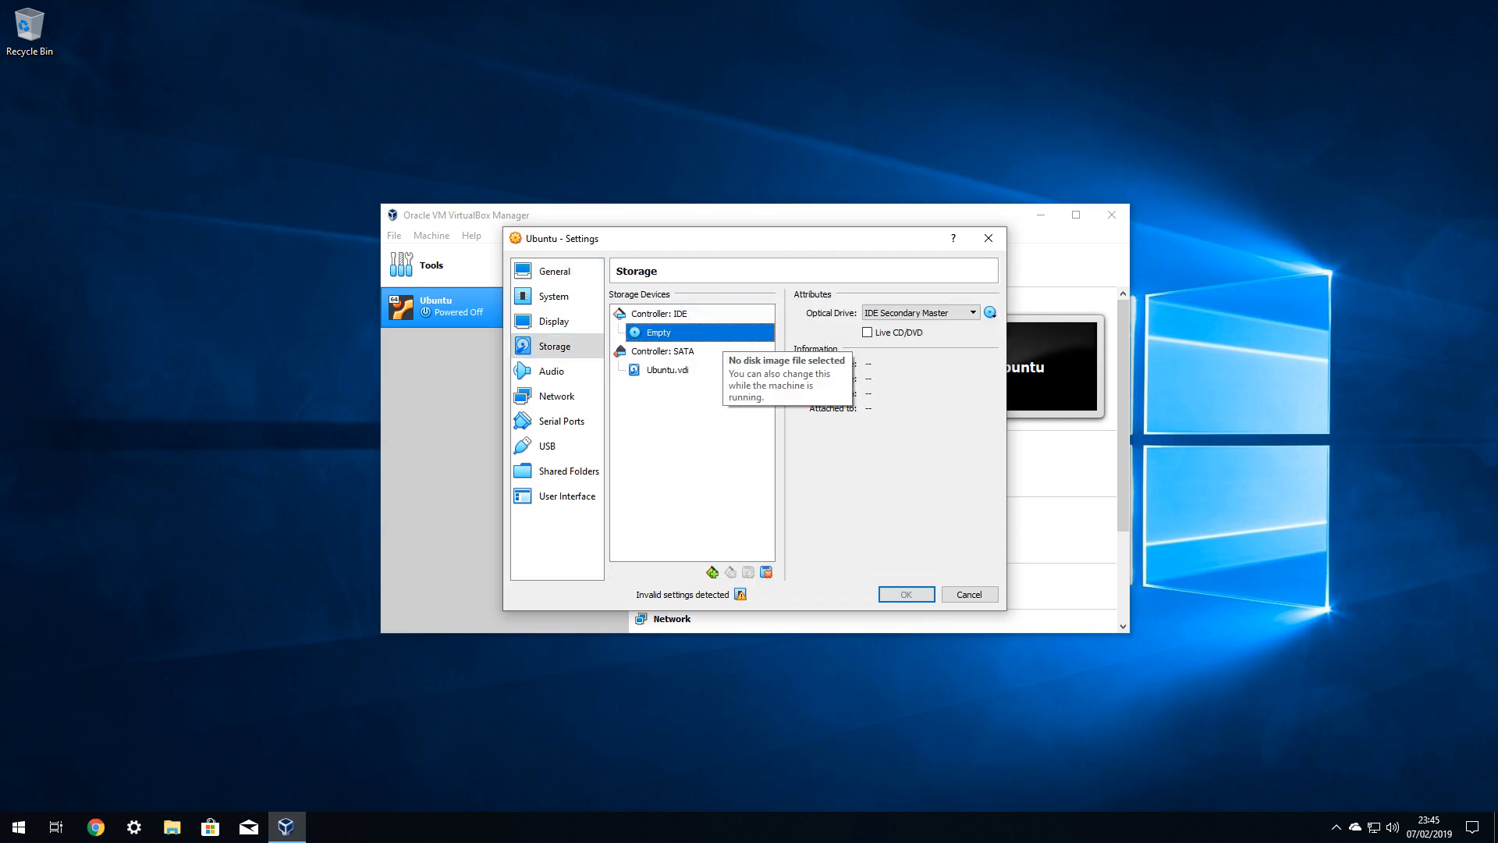
pyautogui.click(990, 312)
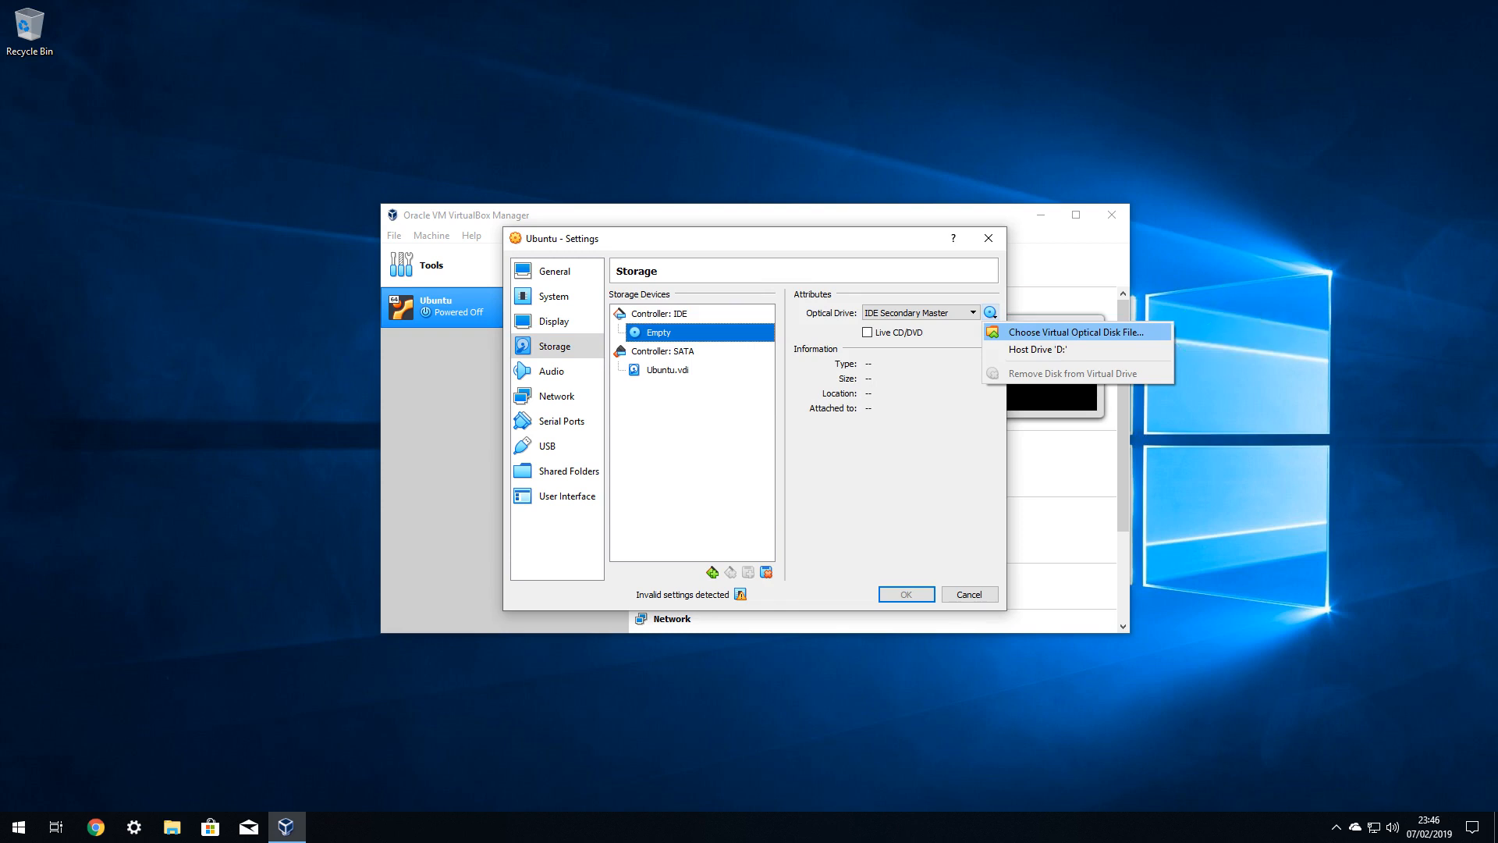
pyautogui.click(1075, 332)
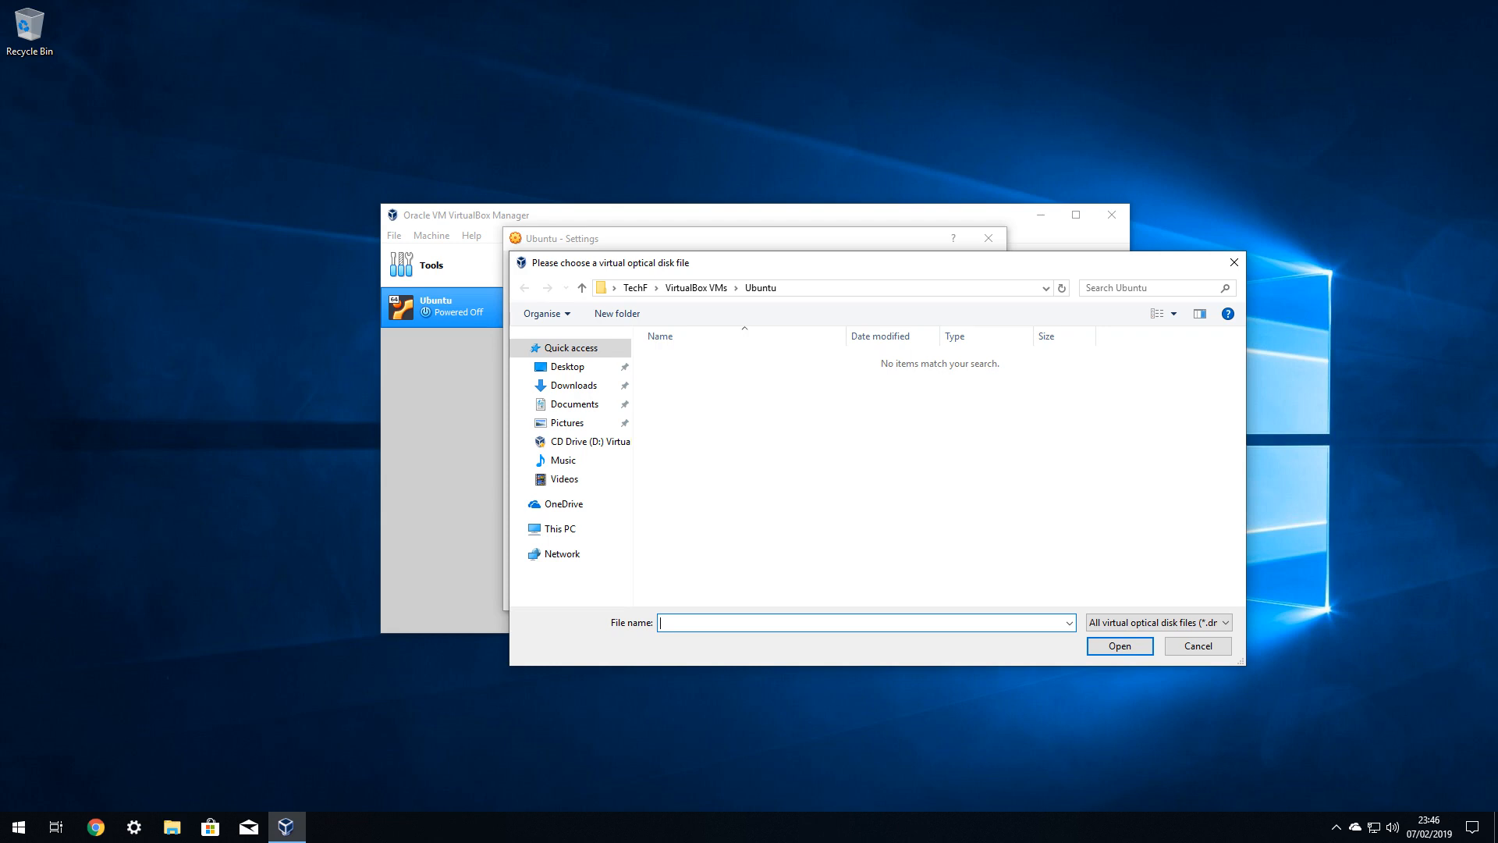
pyautogui.click(573, 386)
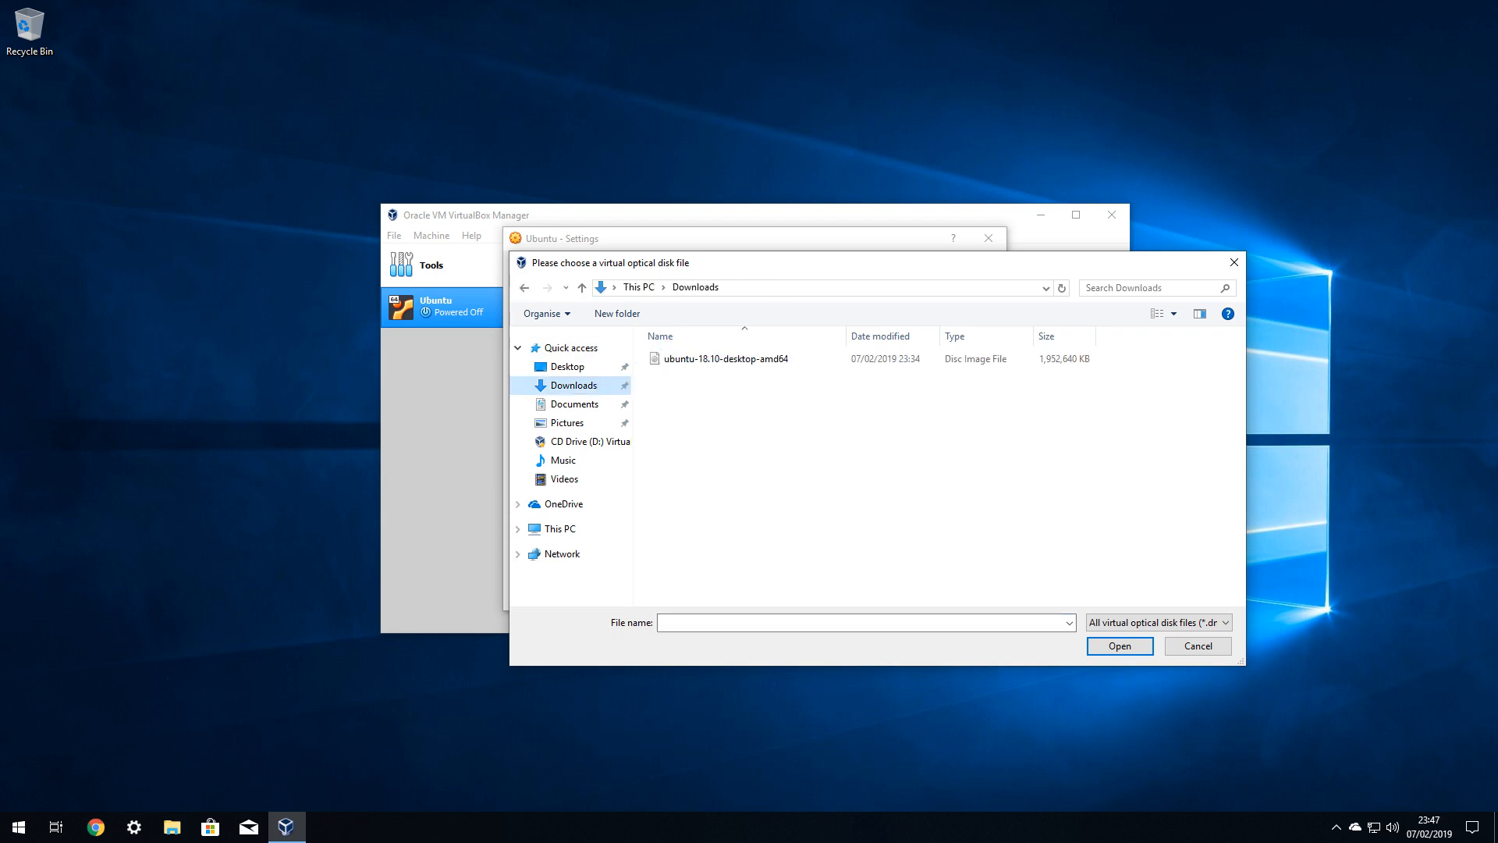
pyautogui.click(726, 359)
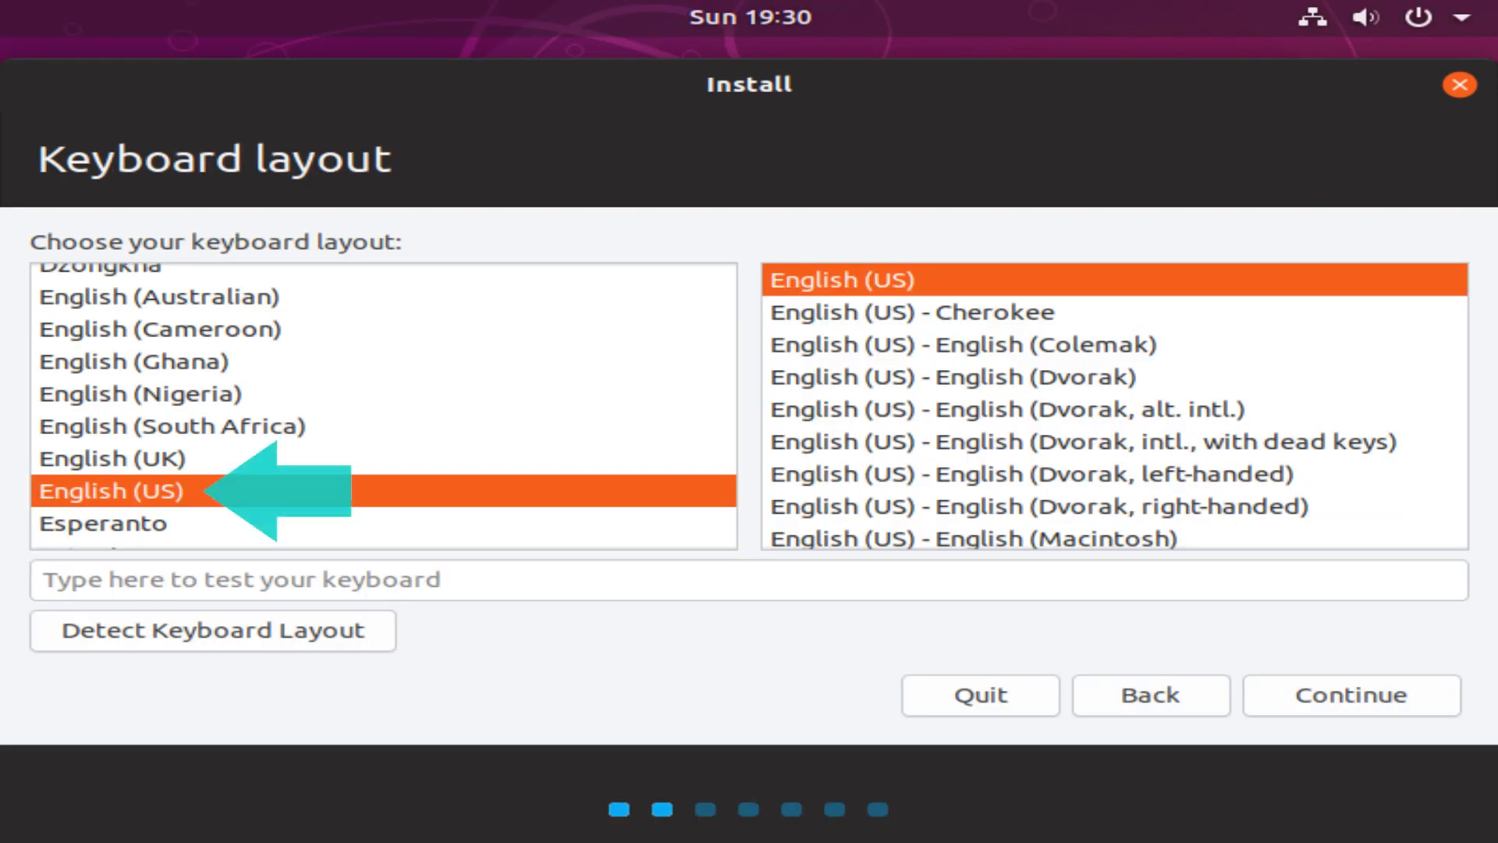
# Step: Choose the English (UK) keyboard layout and enable installing third-party software for graphics, Wi-Fi hardware and media formats
pyautogui.click(112, 459)
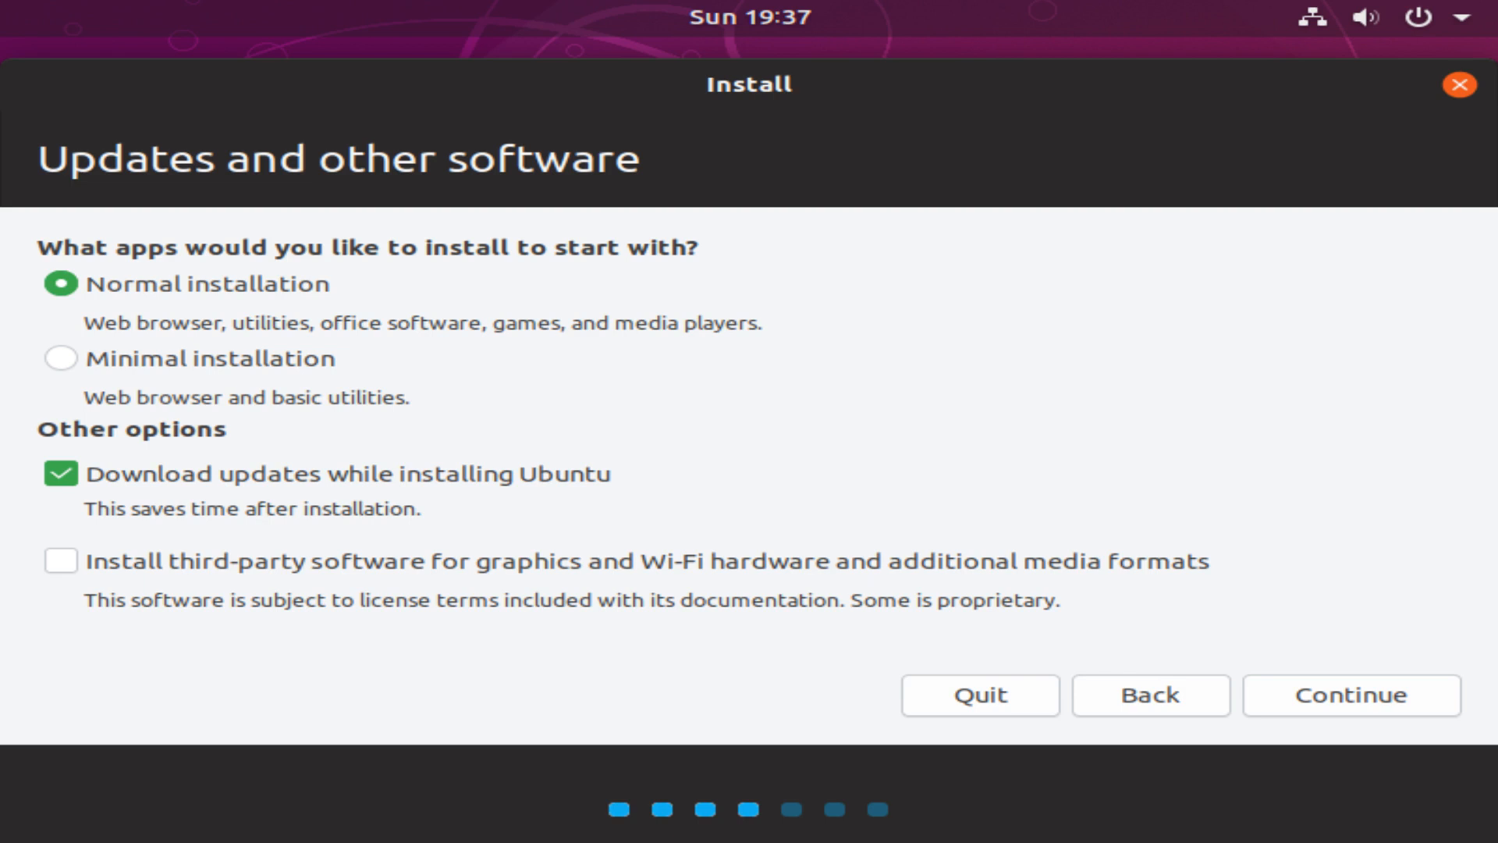
pyautogui.click(61, 561)
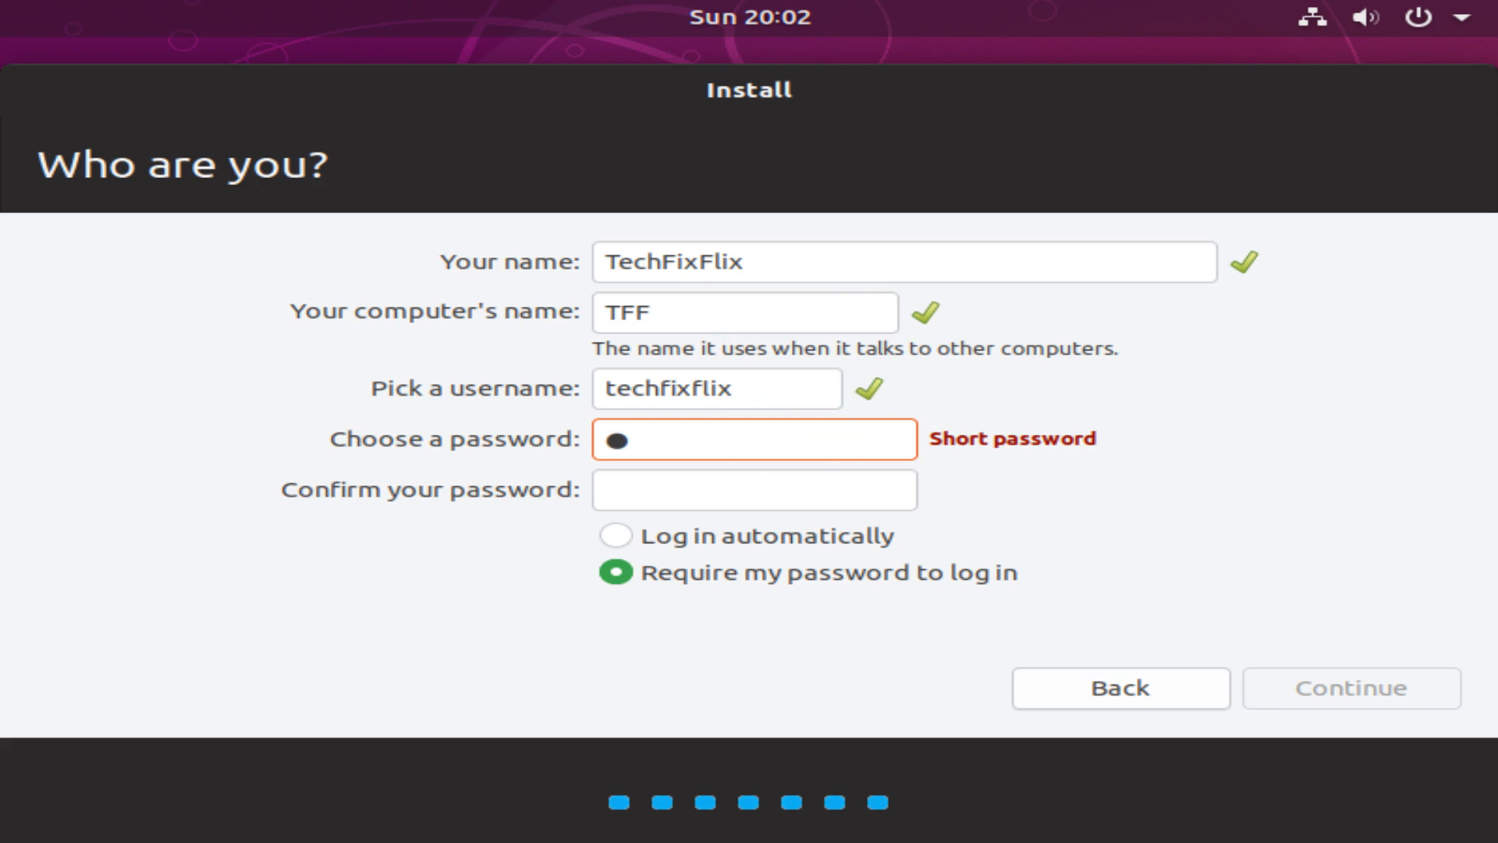
# Step: Enter and confirm the account password, and switch the login option to log in automatically
pyautogui.write('*****')
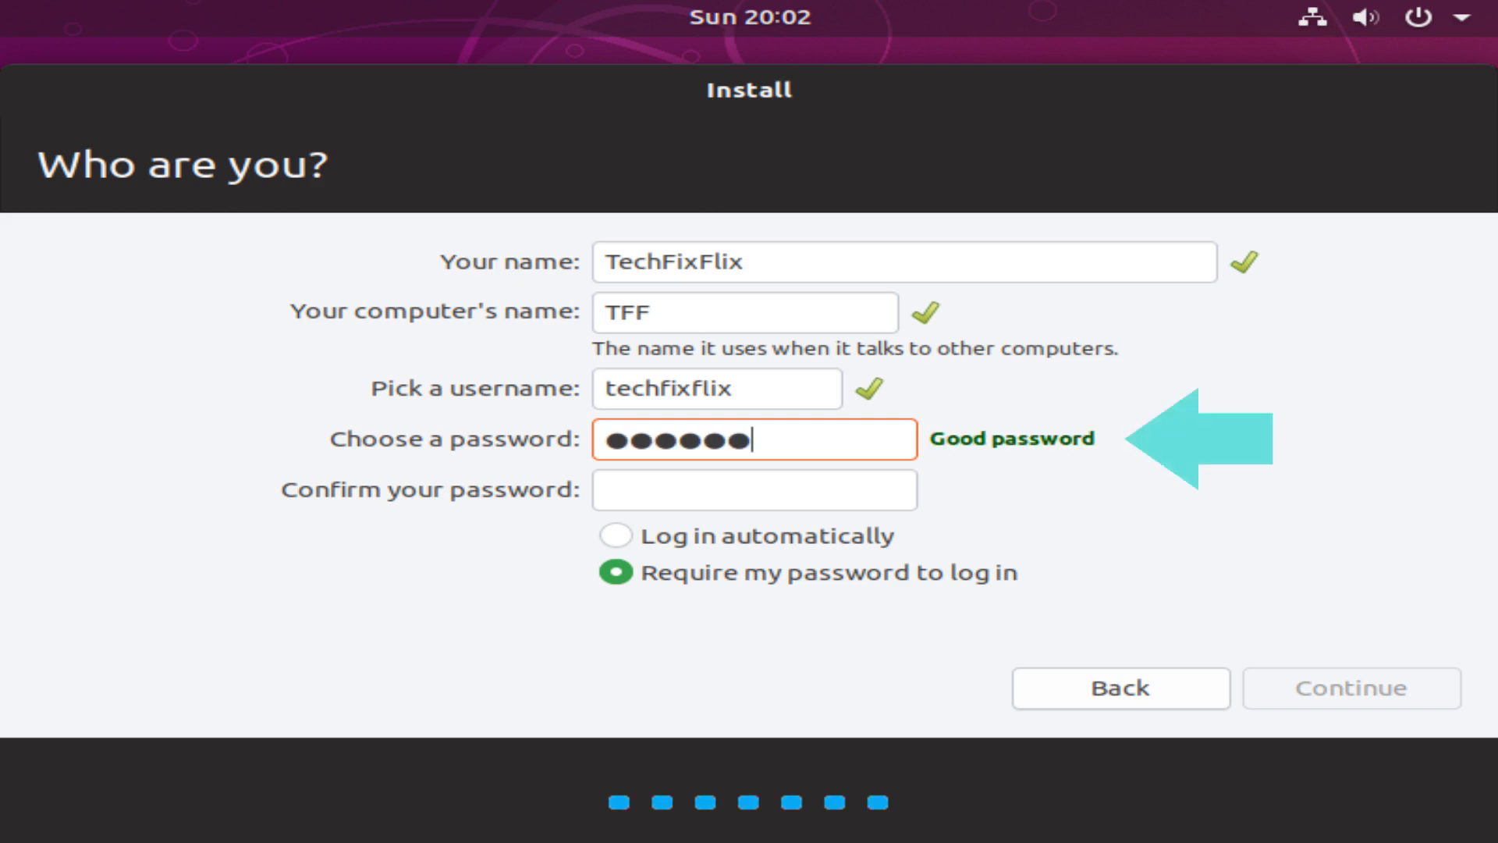
pyautogui.write('***')
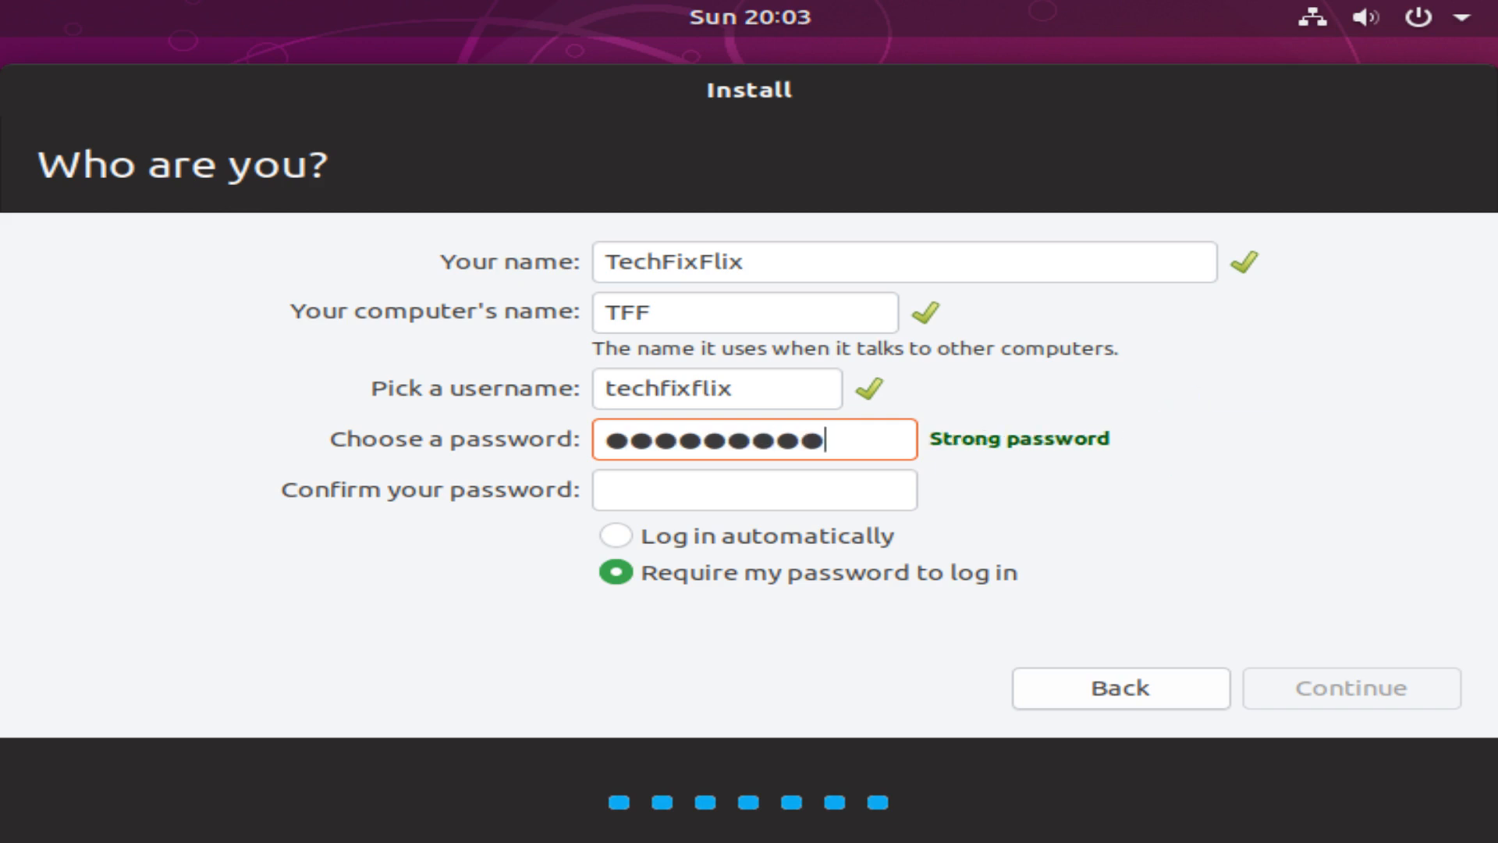
pyautogui.press('Tab')
pyautogui.write('*********')
pyautogui.press('Tab')
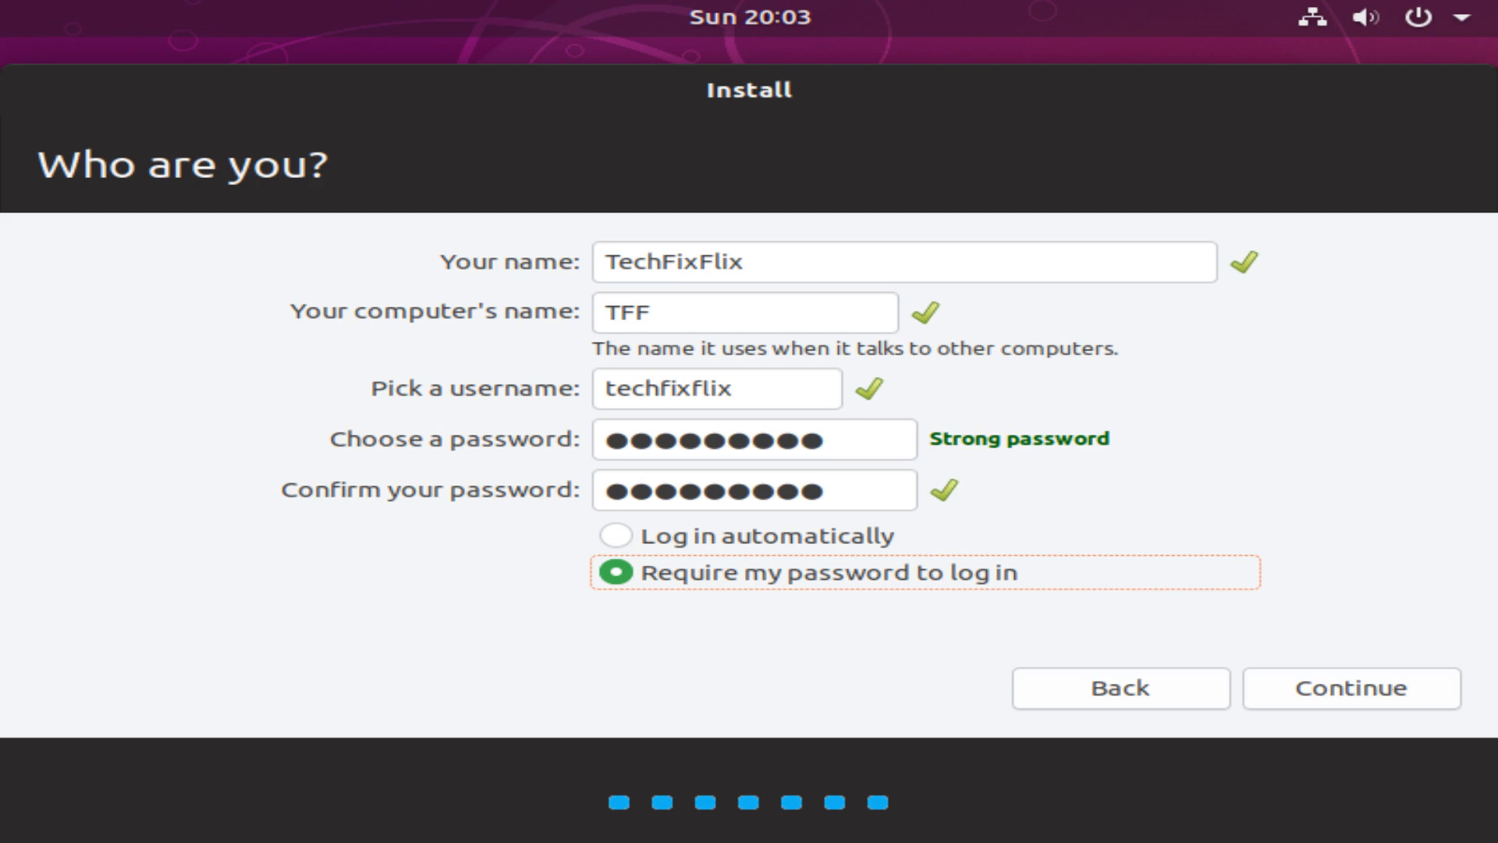
pyautogui.press('Up')
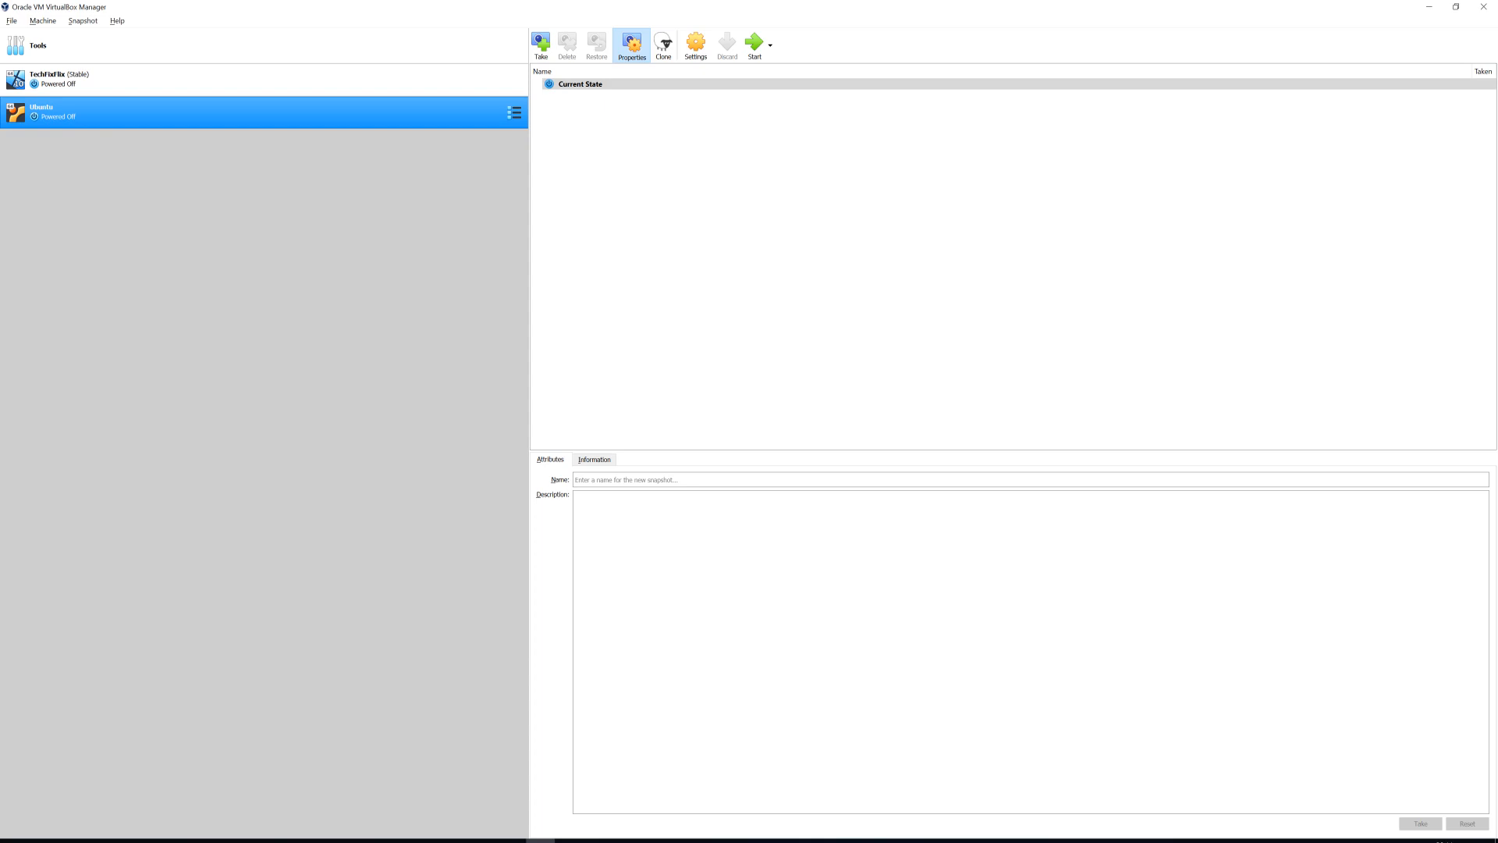
# Step: Open the storage settings of the powered-off Ubuntu virtual machine
pyautogui.rightClick(273, 105)
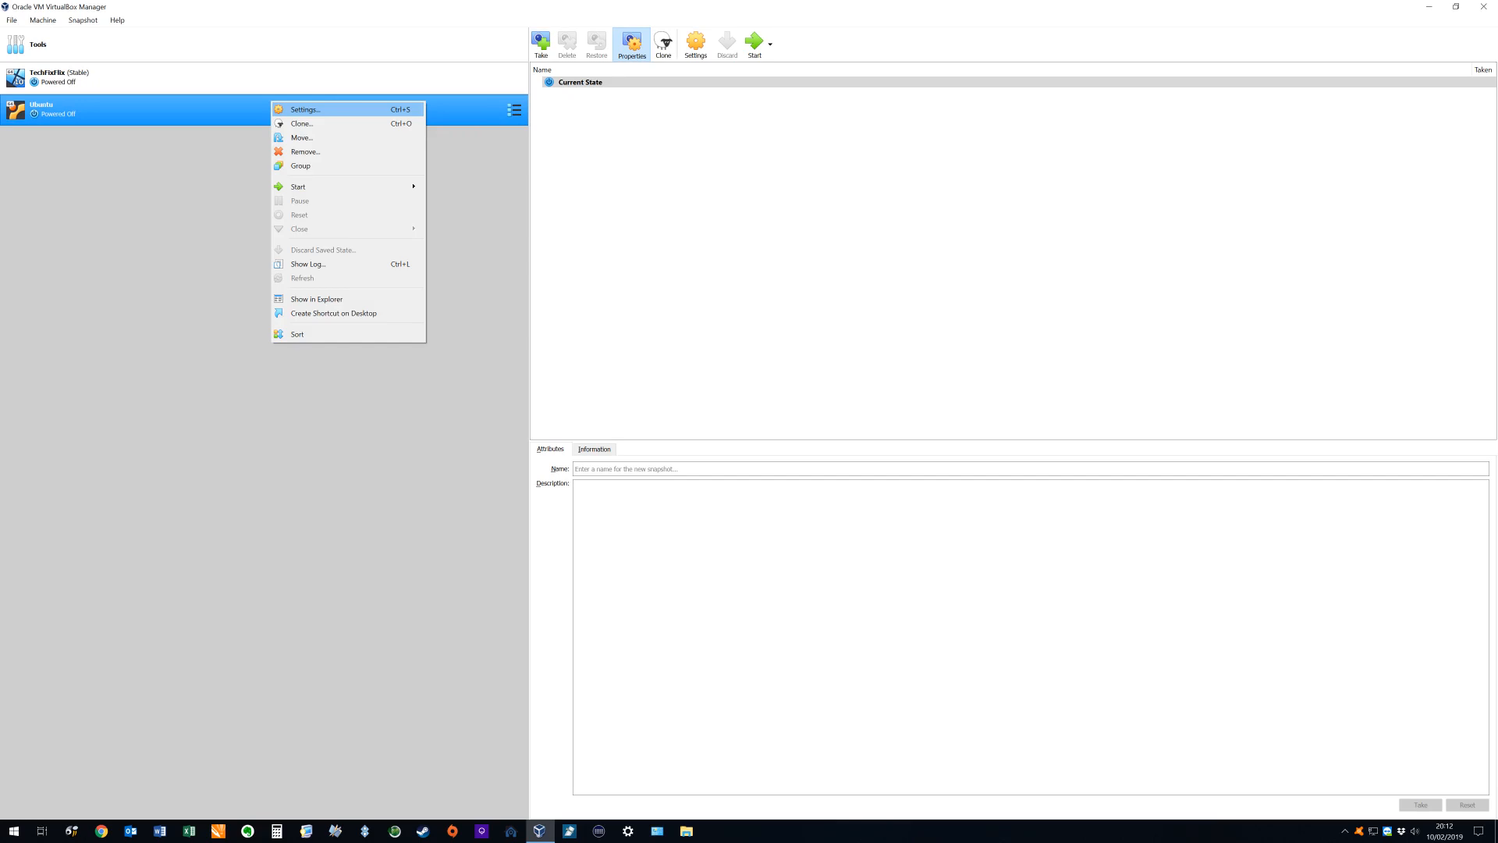
pyautogui.click(305, 109)
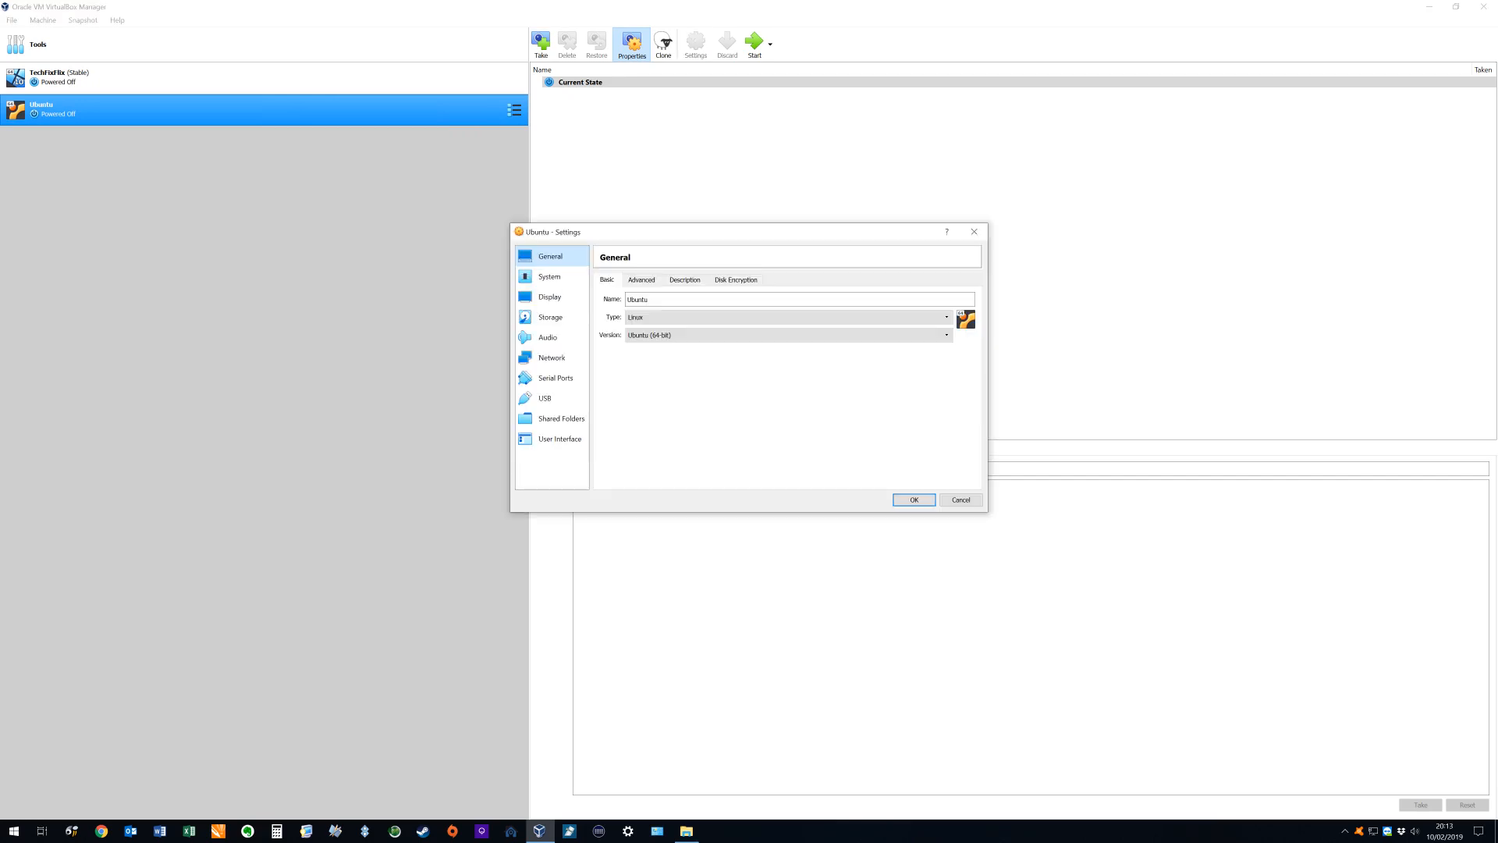
pyautogui.click(550, 317)
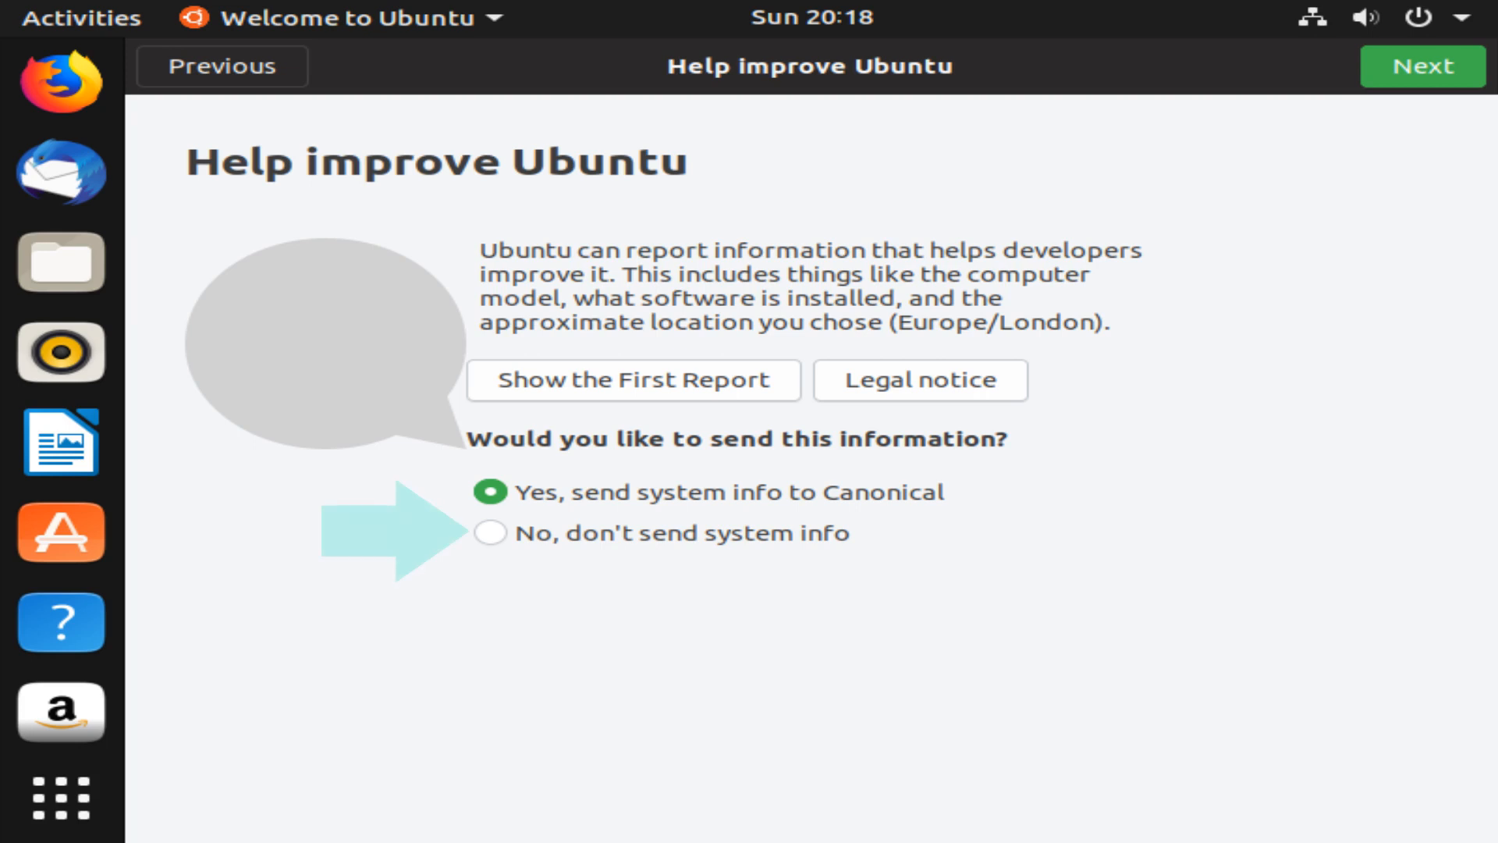
# Step: Decline sending system info to Canonical and finish the Welcome to Ubuntu setup
pyautogui.click(490, 533)
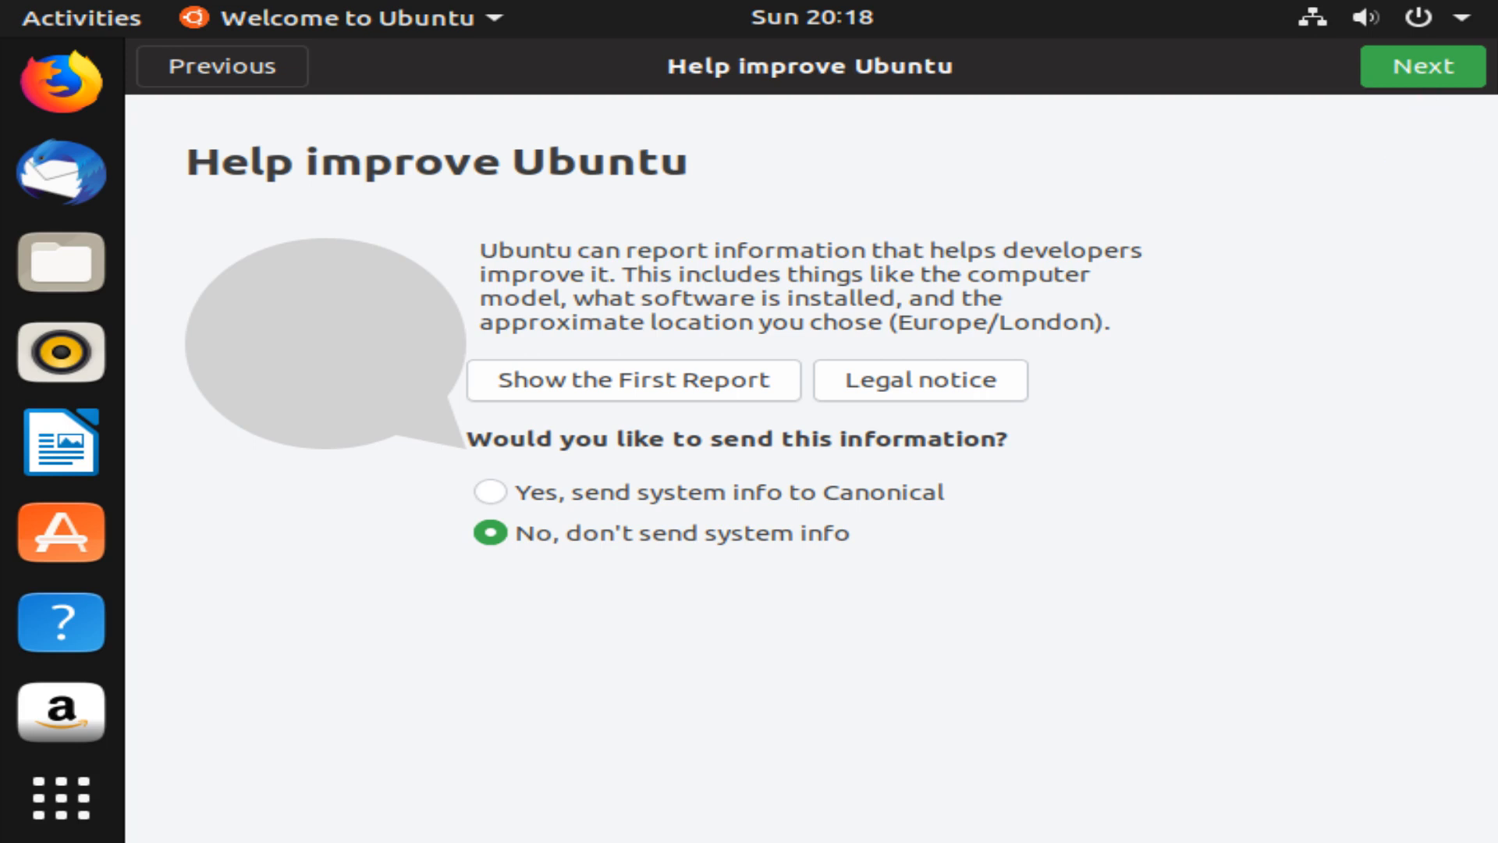
pyautogui.click(1424, 67)
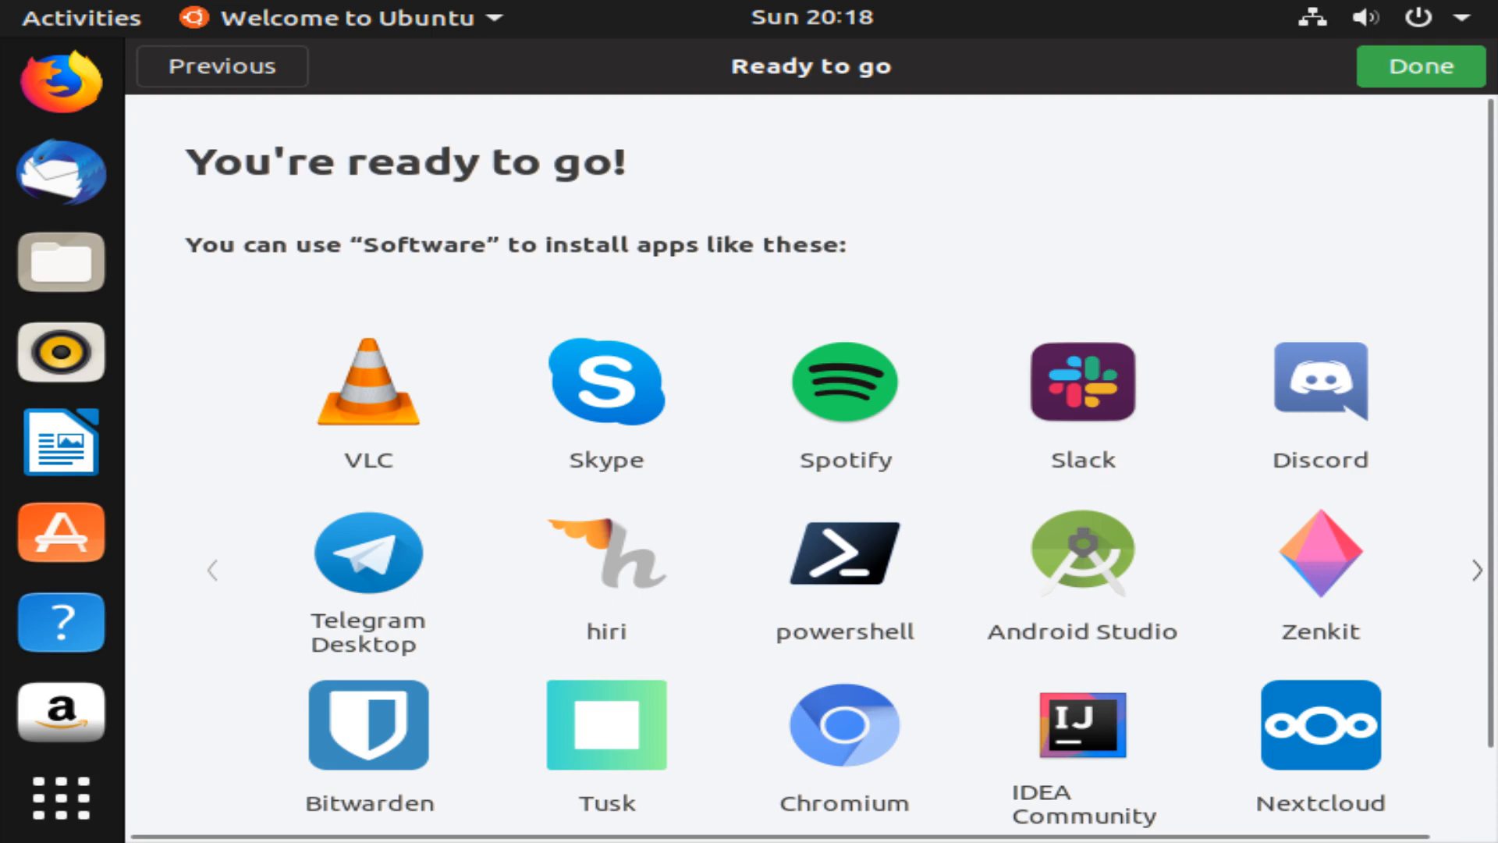
pyautogui.click(1421, 66)
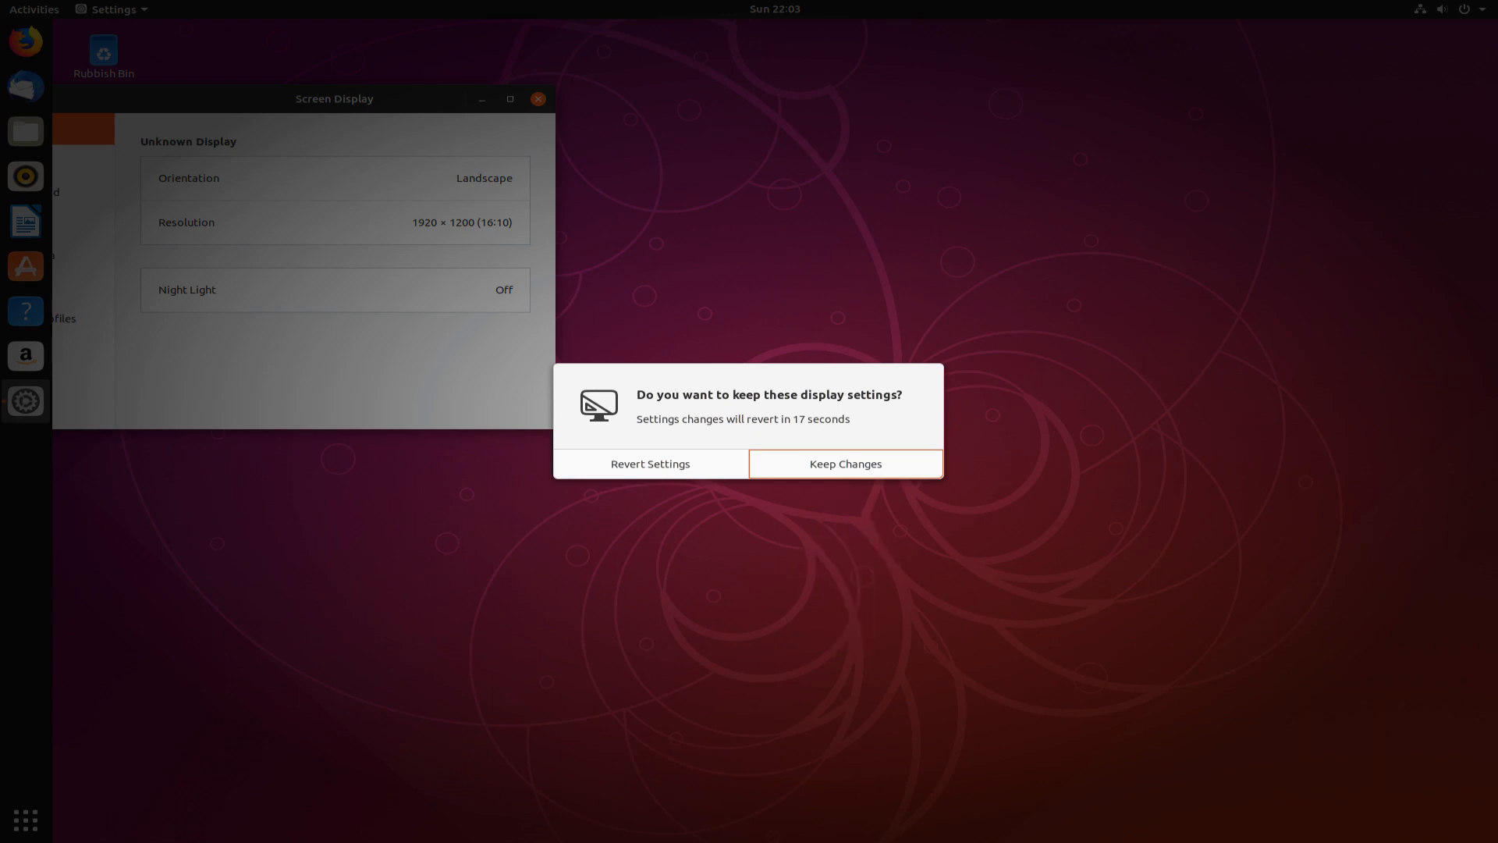
# Step: Keep the 1920 × 1200 (16:10) display resolution and close the display settings
pyautogui.press('Return')
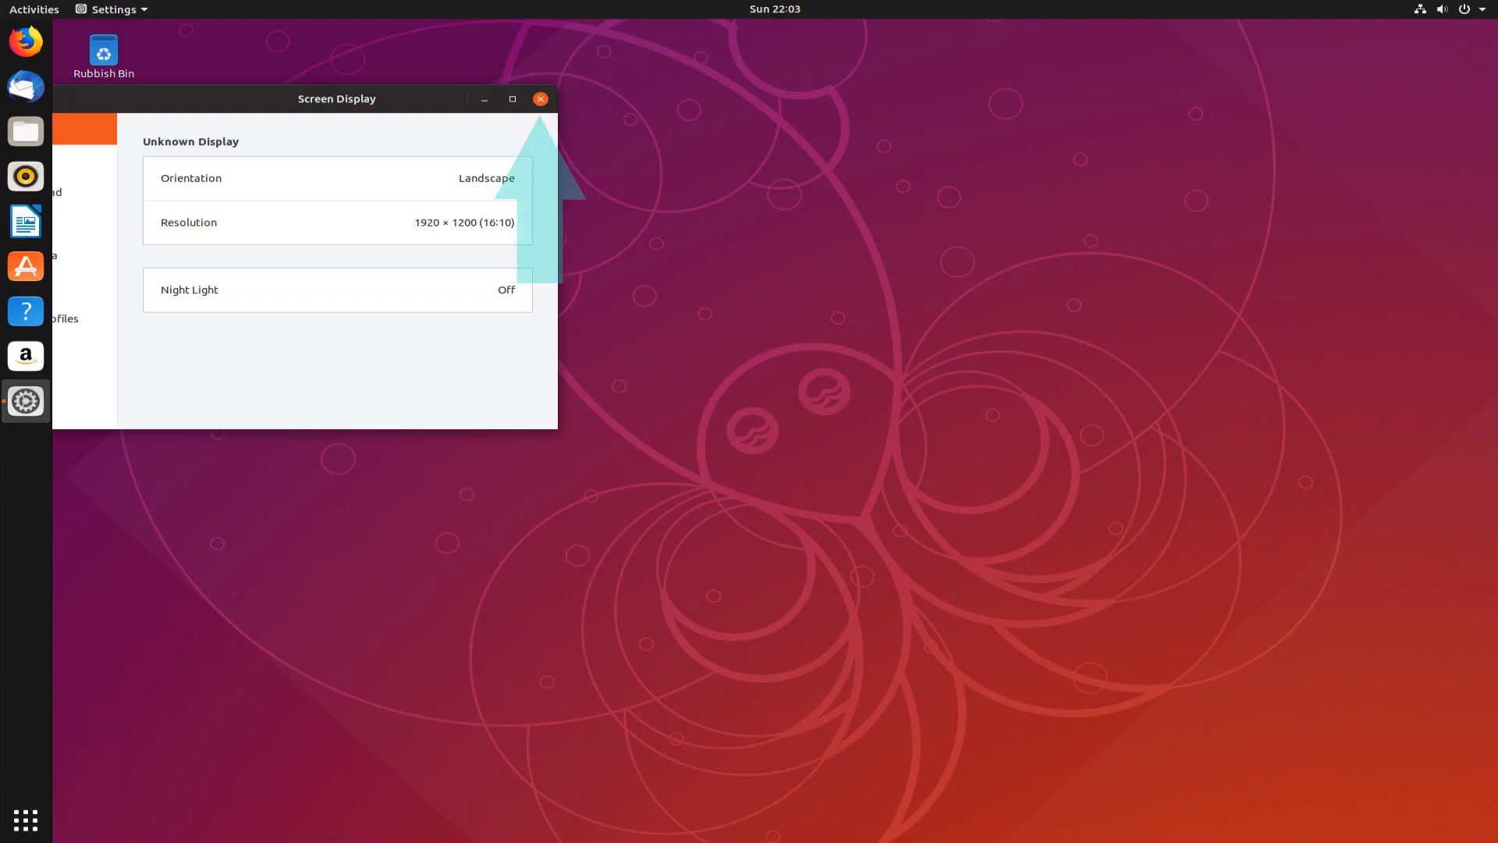
pyautogui.click(540, 99)
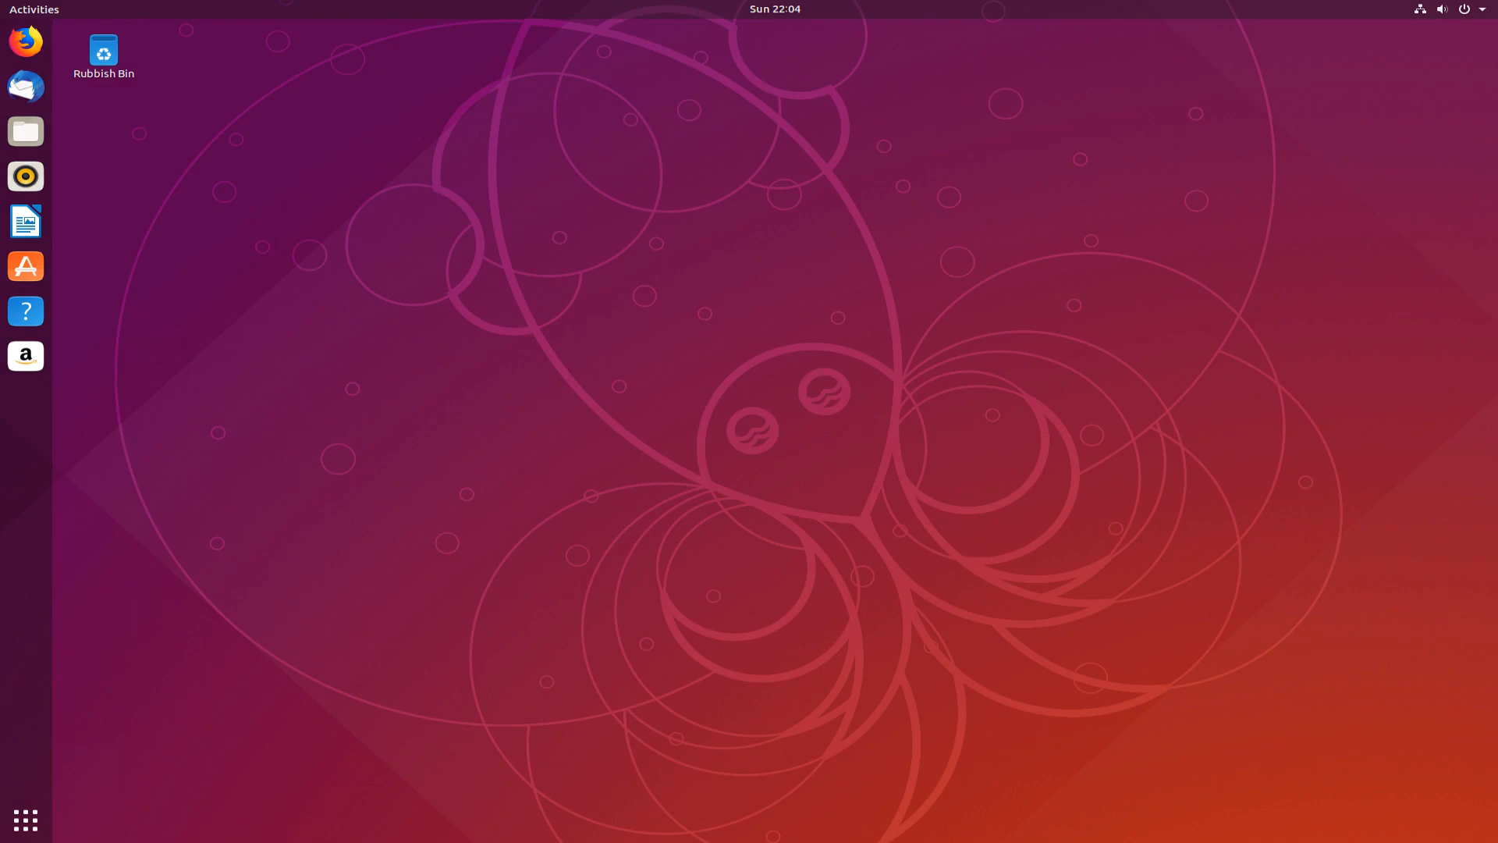